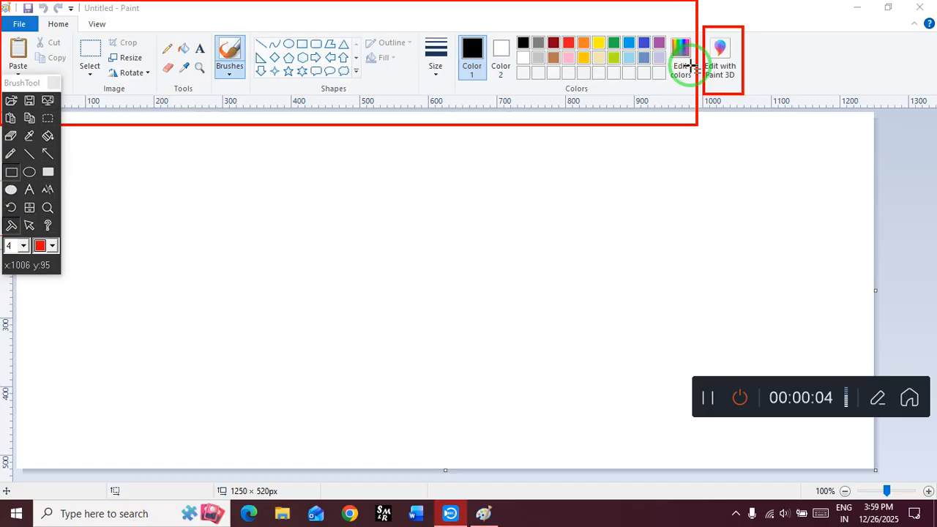
click(47, 153)
mouse_move(233, 240)
mouse_down()
mouse_move(688, 159)
mouse_move(719, 75)
mouse_up()
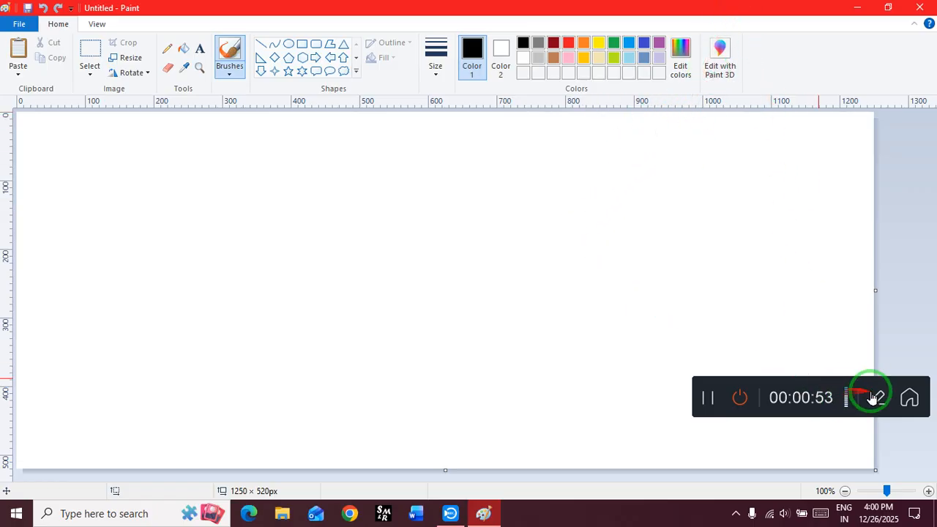
Open the blank drawing in Paint 3D, and close the Paint 3D window again
click(720, 50)
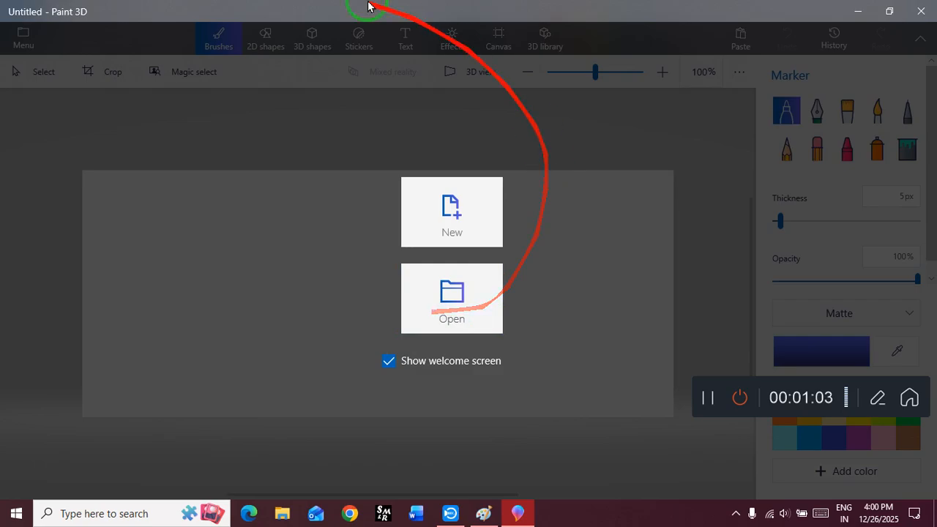
click(921, 11)
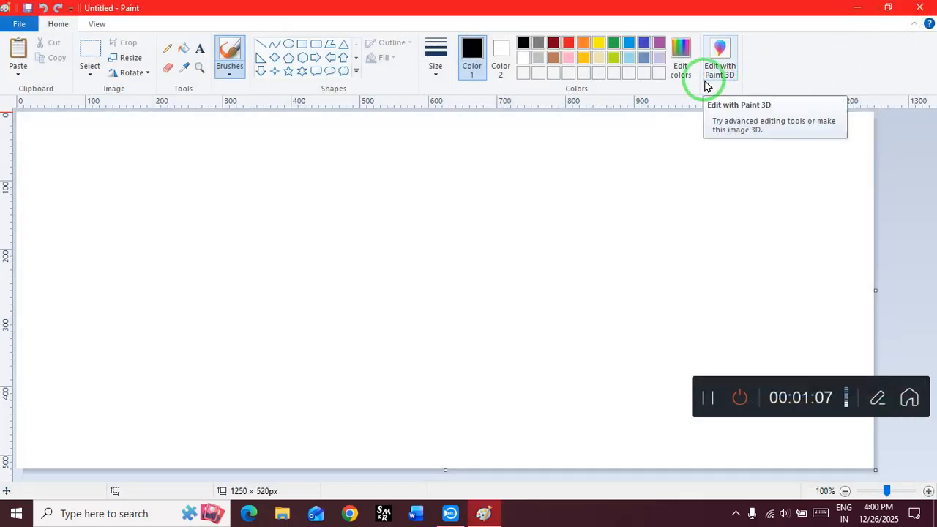
Search Windows for "paint" and launch the Paint 3D app
click(75, 515)
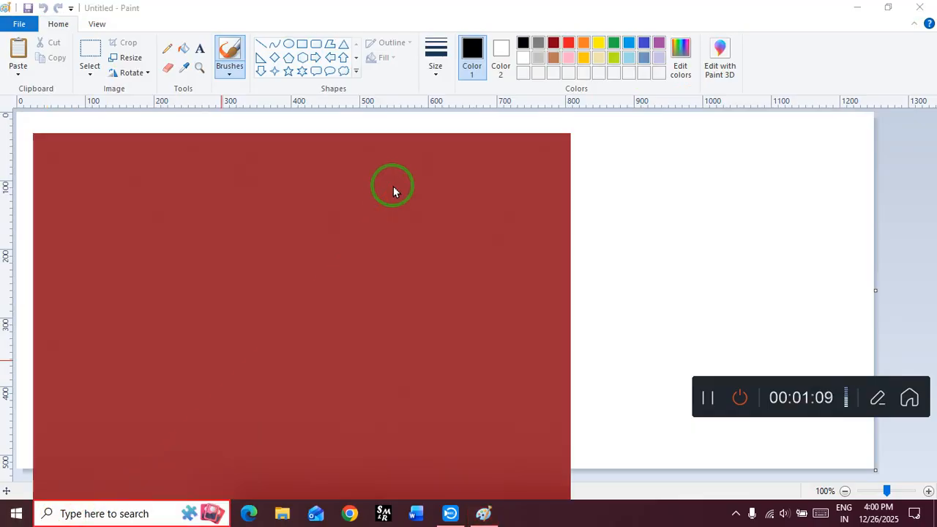
text(paz)
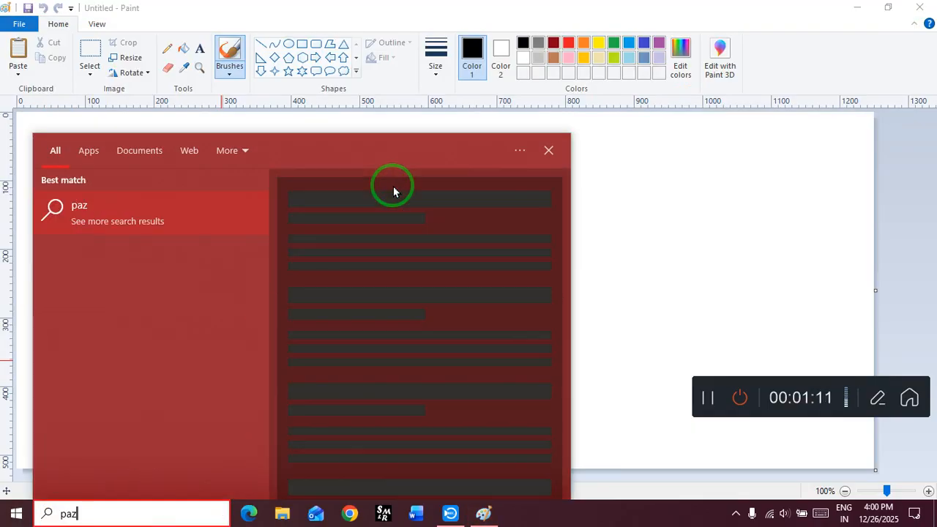
key(BackSpace)
text(int)
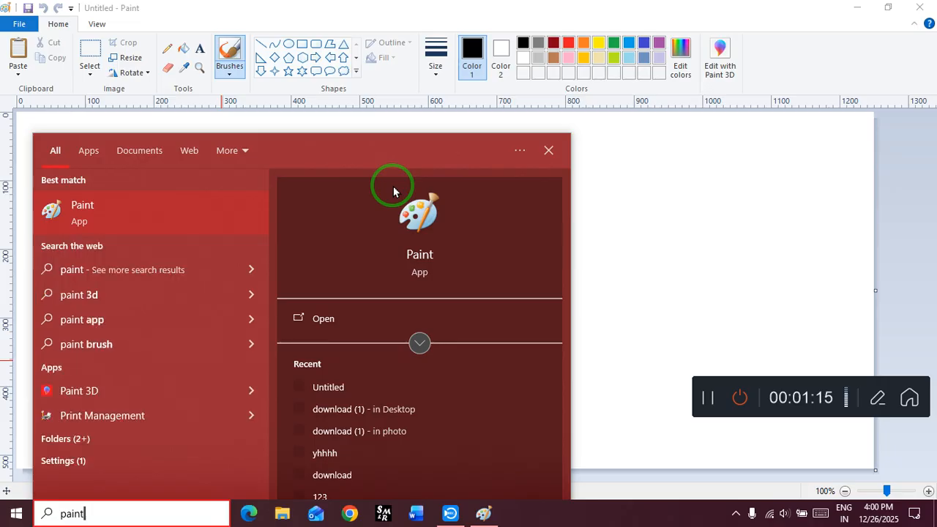
click(99, 397)
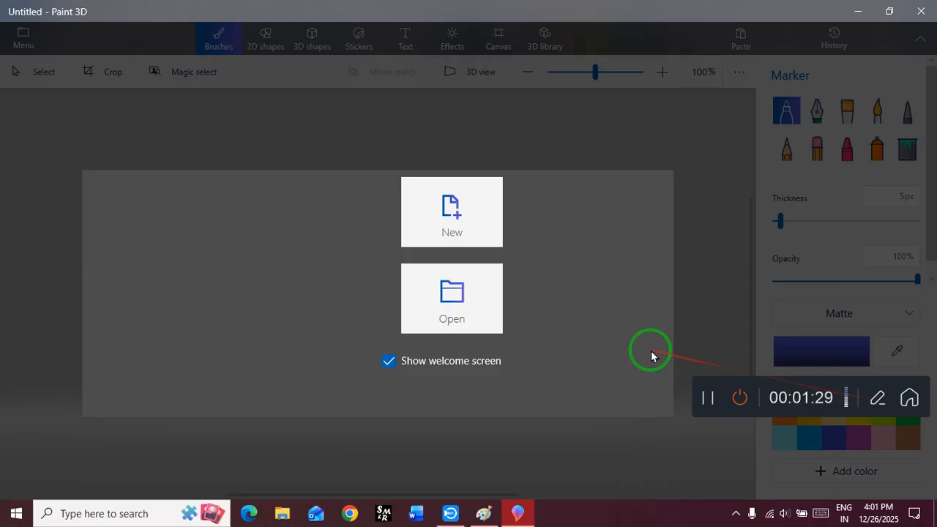
Dismiss the Paint 3D welcome screen to reach the blank canvas
click(876, 400)
drag(691, 328, 75, 269)
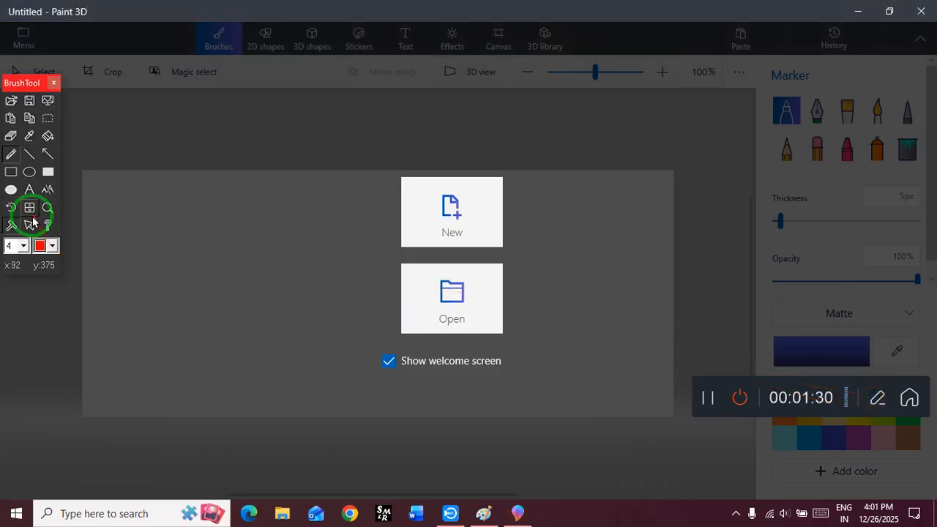
click(28, 227)
click(628, 248)
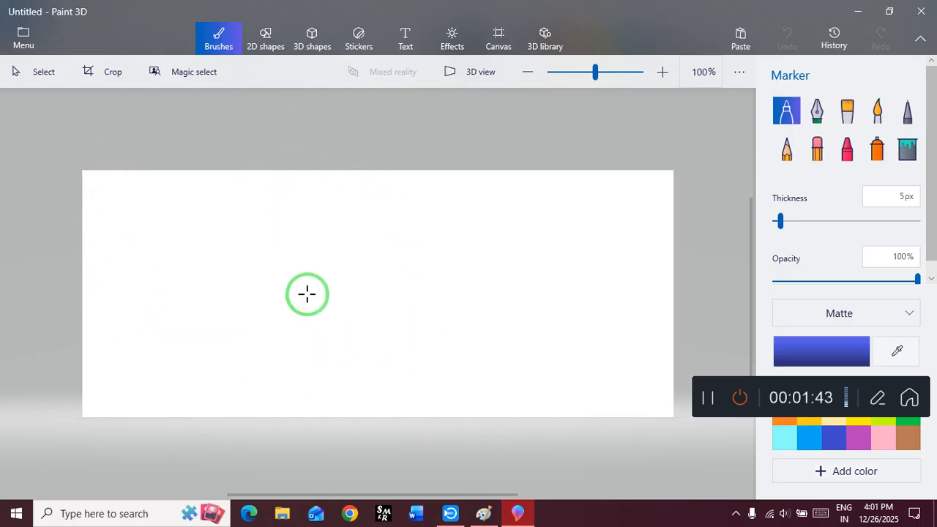
click(878, 398)
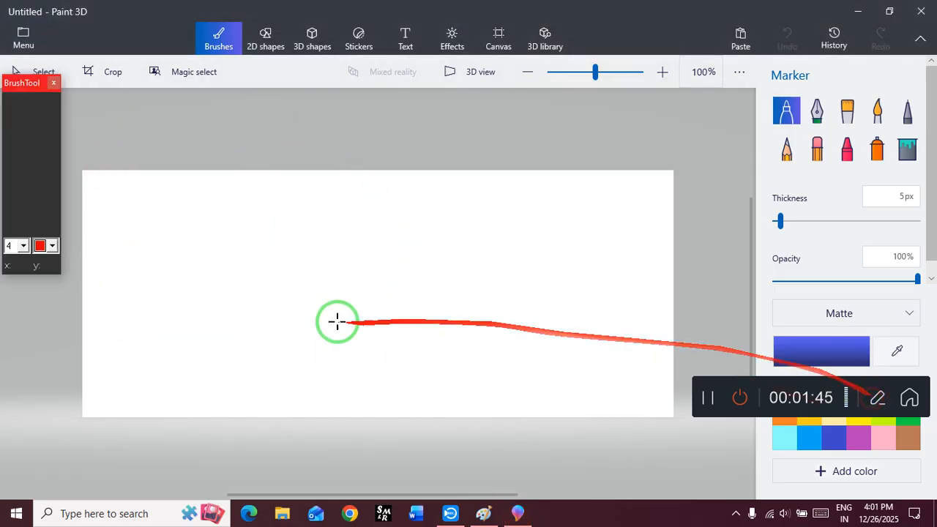
drag(10, 83, 15, 180)
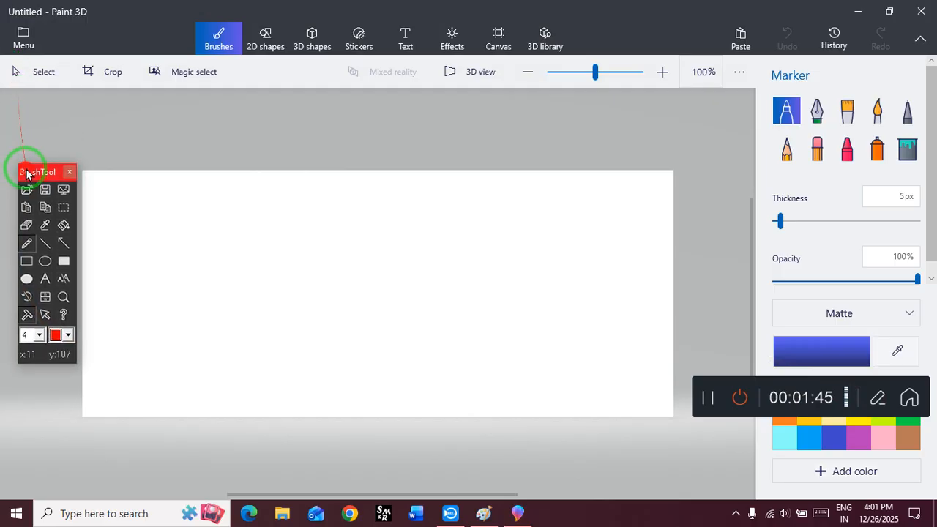
click(13, 269)
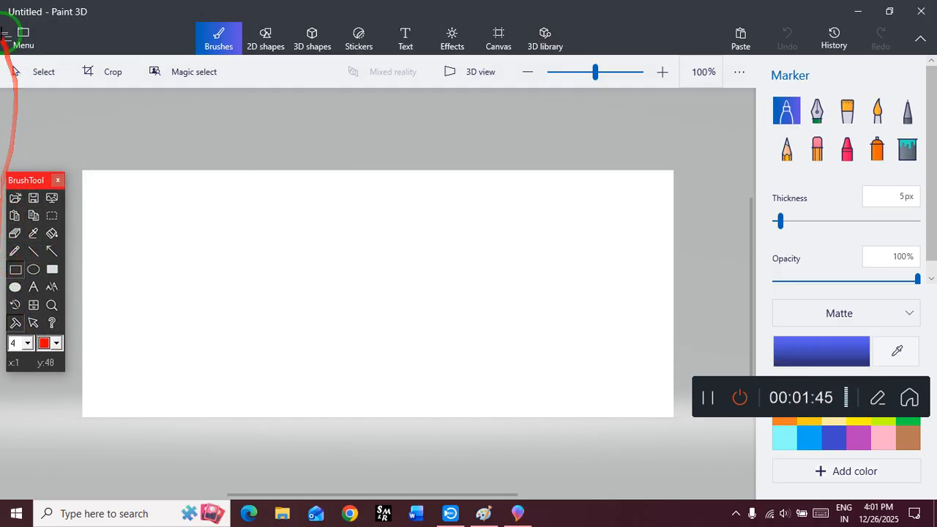
mouse_move(1, 16)
mouse_down()
mouse_move(117, 55)
mouse_move(738, 63)
mouse_move(934, 53)
mouse_up()
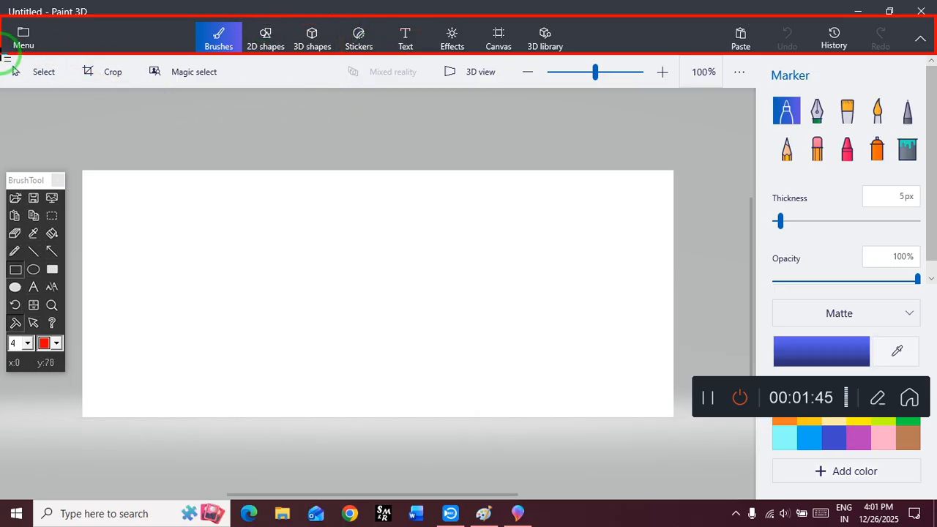
mouse_move(1, 55)
mouse_down()
mouse_move(140, 95)
mouse_move(935, 85)
mouse_move(378, 234)
mouse_move(764, 139)
mouse_move(758, 86)
mouse_move(895, 245)
mouse_move(922, 309)
mouse_move(920, 502)
mouse_move(934, 505)
mouse_move(157, 27)
mouse_move(199, 38)
mouse_move(715, 29)
mouse_move(780, 115)
mouse_move(803, 281)
mouse_move(262, 30)
mouse_move(232, 31)
mouse_move(847, 123)
mouse_up()
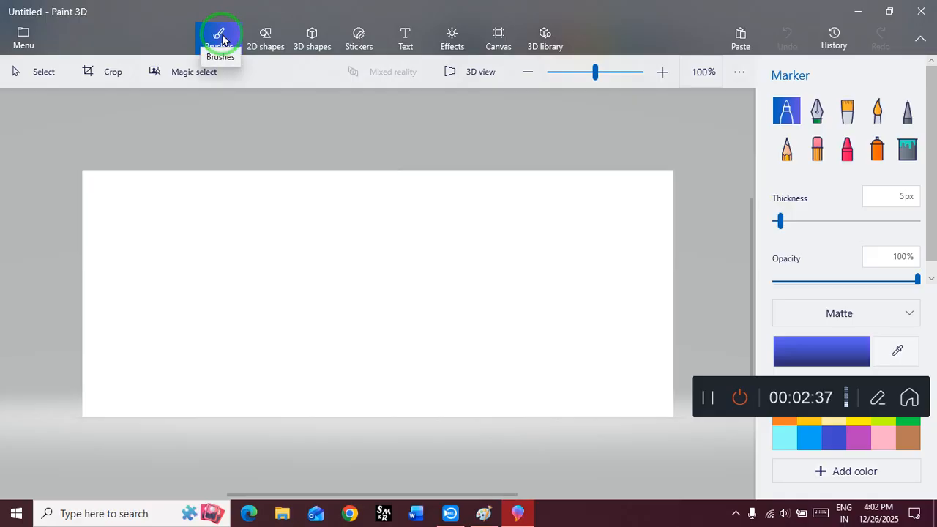
click(877, 397)
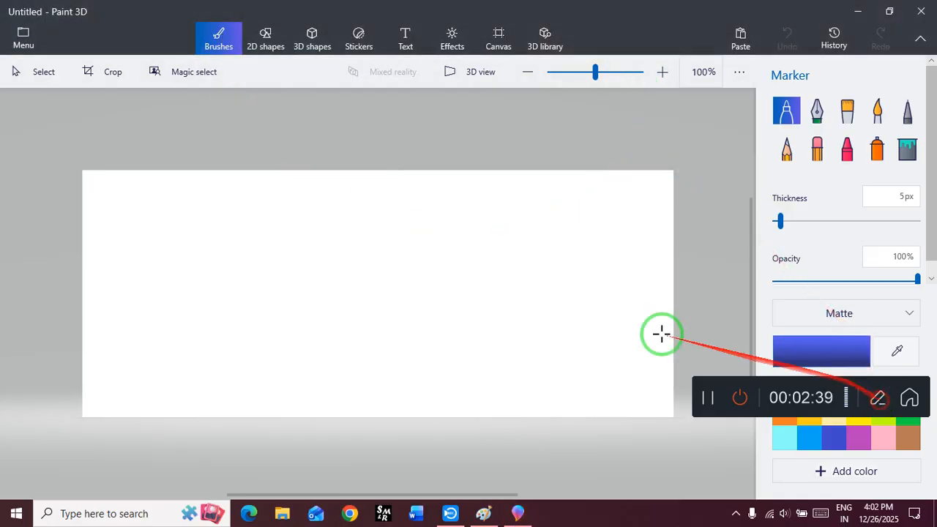
click(11, 171)
mouse_move(4, 22)
mouse_down()
mouse_move(216, 82)
mouse_move(721, 73)
mouse_move(895, 46)
mouse_move(926, 54)
mouse_up()
mouse_move(2, 54)
mouse_down()
mouse_move(210, 107)
mouse_move(929, 86)
mouse_up()
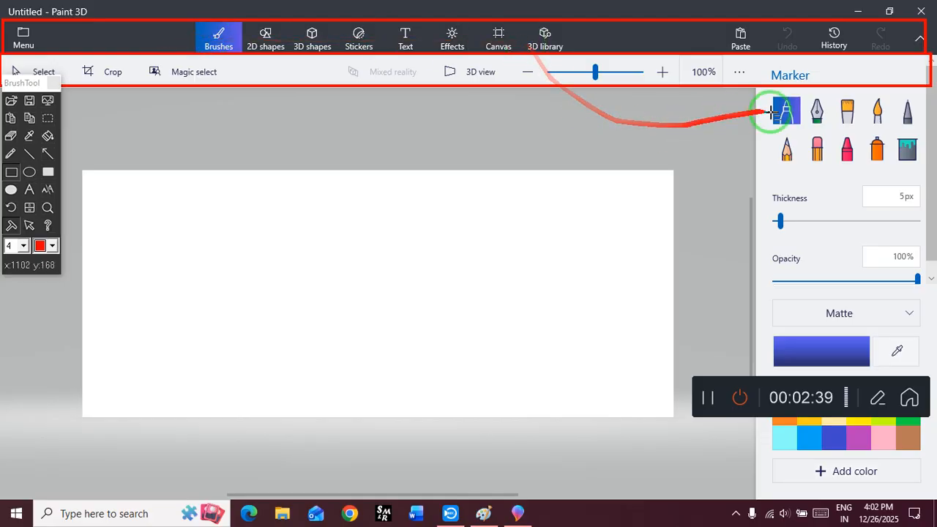
mouse_move(757, 83)
mouse_down()
mouse_move(933, 271)
mouse_move(931, 508)
mouse_move(932, 495)
mouse_up()
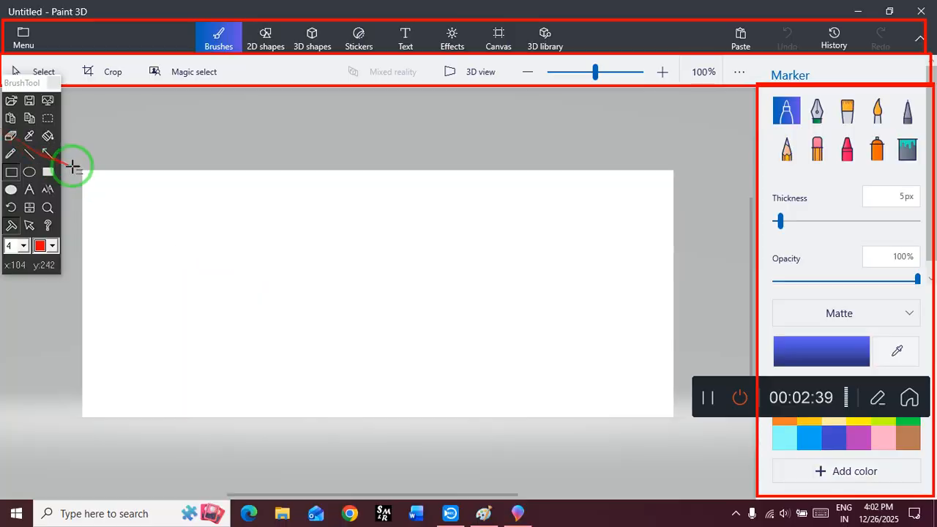
mouse_move(80, 169)
mouse_down()
mouse_move(257, 288)
mouse_move(561, 368)
mouse_move(674, 420)
mouse_up()
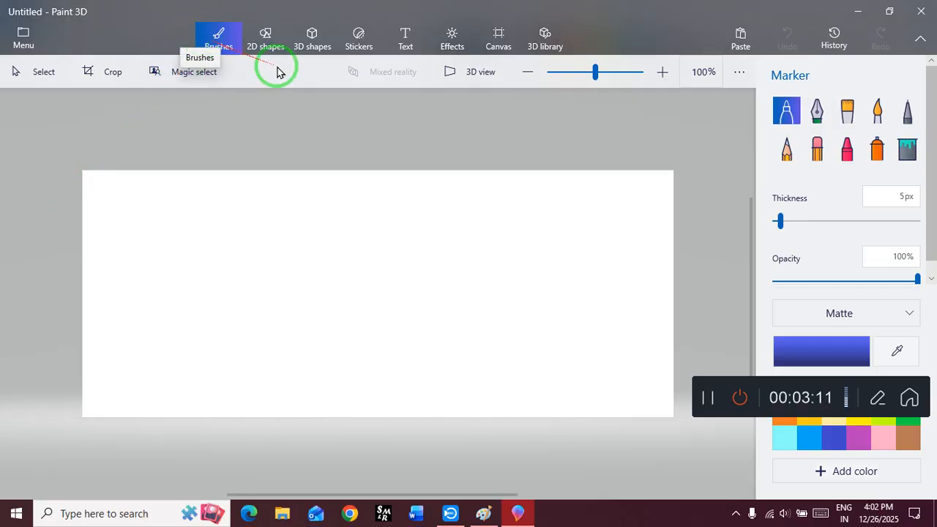
Draw three separate Marker strokes across the blank canvas with thicknesses of 5 px, 100 px and 7 px
scroll(835, 202, down, 1)
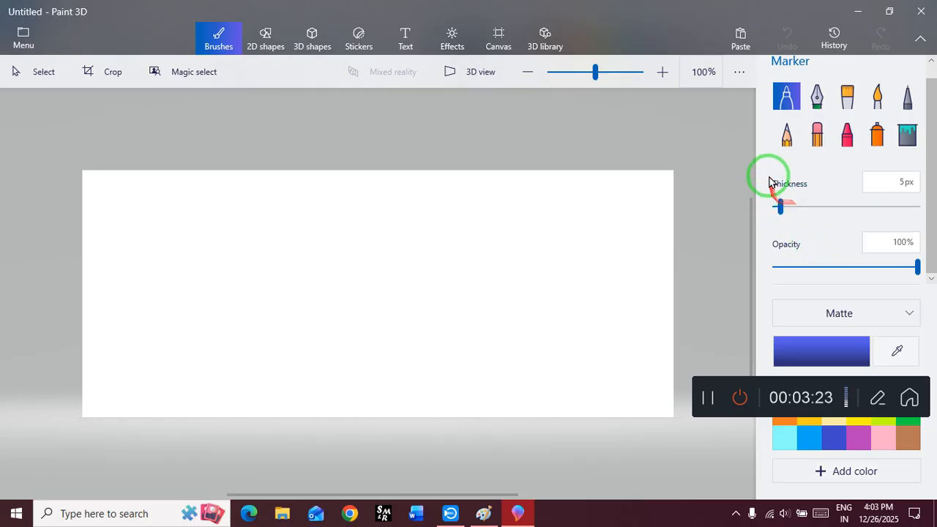
drag(281, 184, 201, 333)
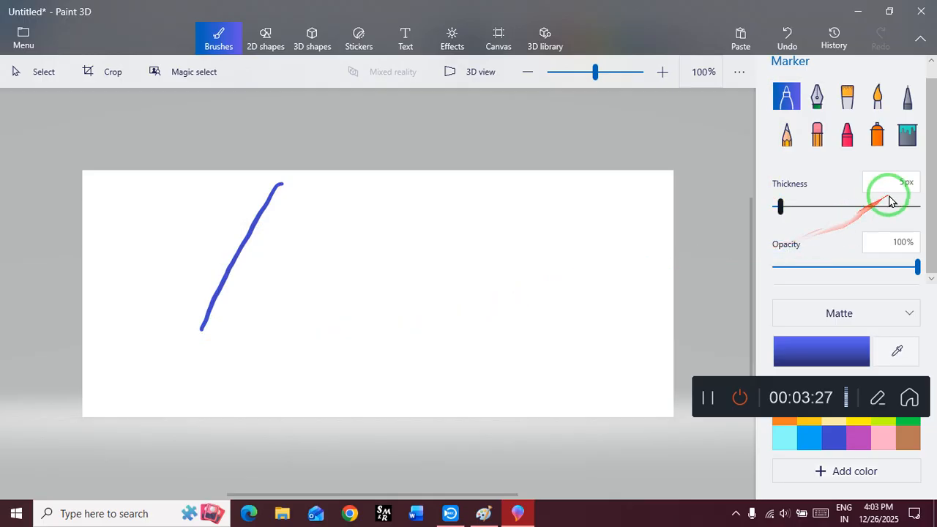
drag(781, 208, 933, 223)
drag(502, 187, 462, 290)
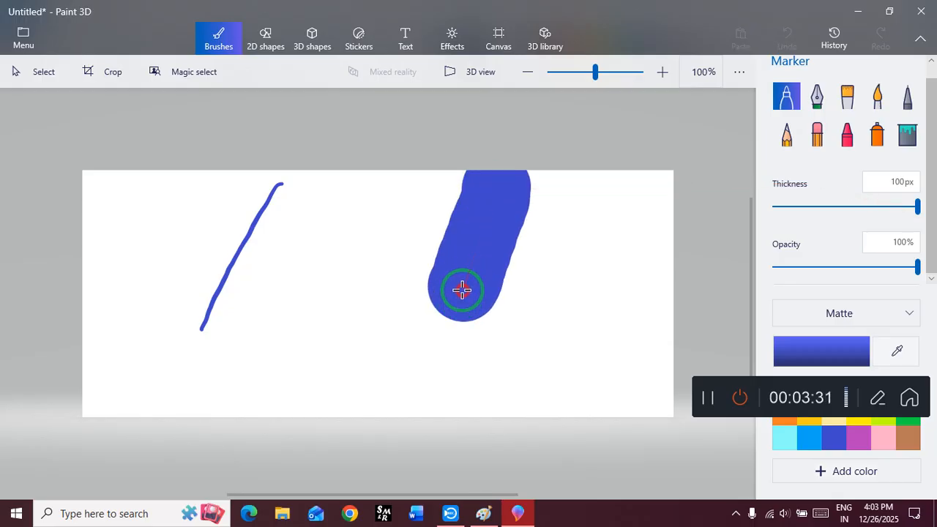
drag(462, 289, 462, 291)
click(784, 209)
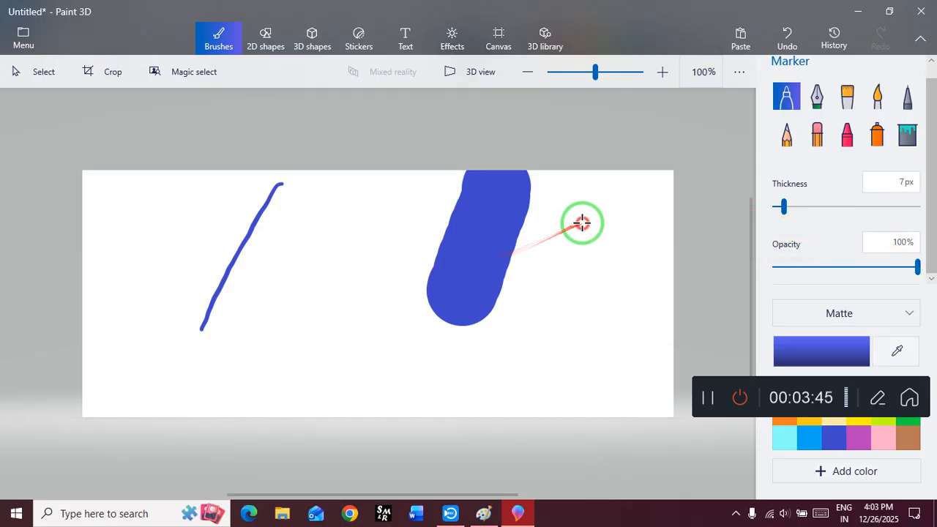
drag(581, 223, 577, 299)
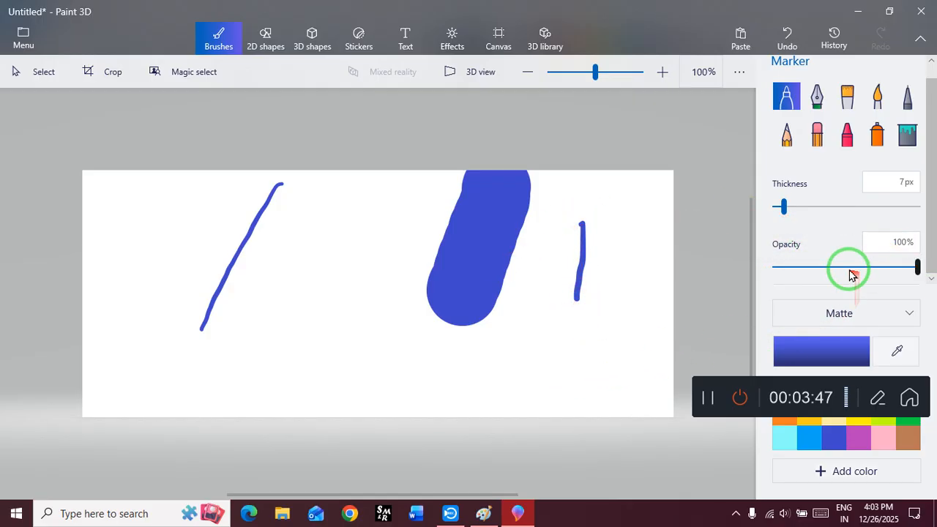
Draw Marker strokes at 50% and 13% opacity around the short 7 px stroke, and set the opacity back to 100%
drag(627, 217, 612, 337)
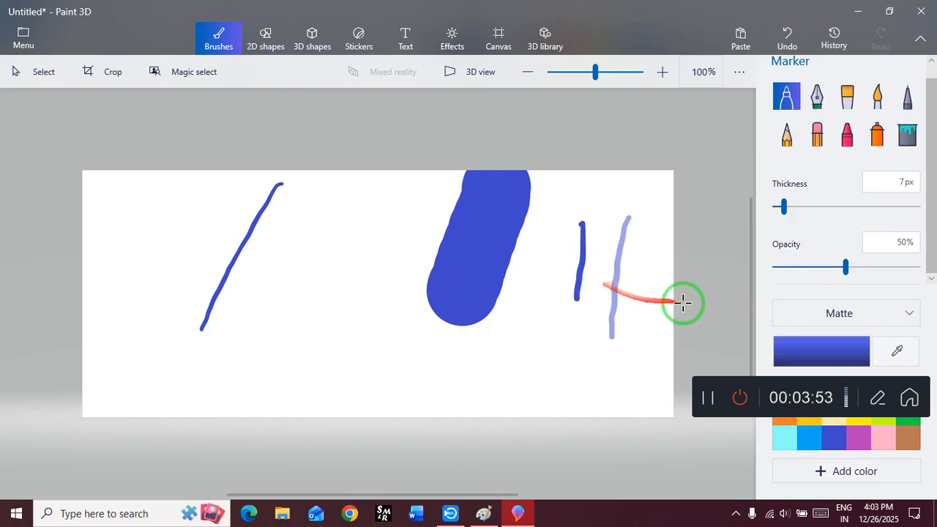
drag(556, 217, 543, 343)
drag(602, 224, 570, 380)
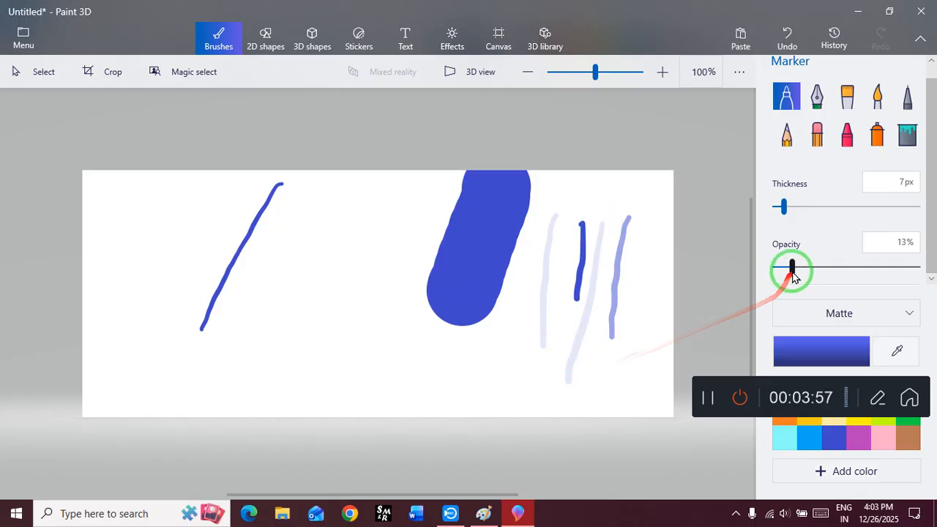
mouse_move(577, 216)
mouse_down()
mouse_move(527, 281)
mouse_move(539, 372)
mouse_up()
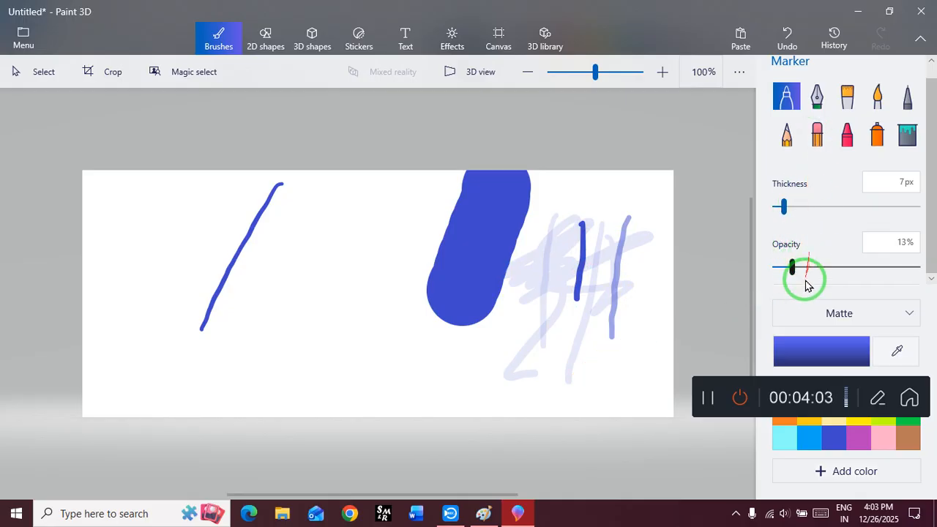
drag(798, 279, 932, 273)
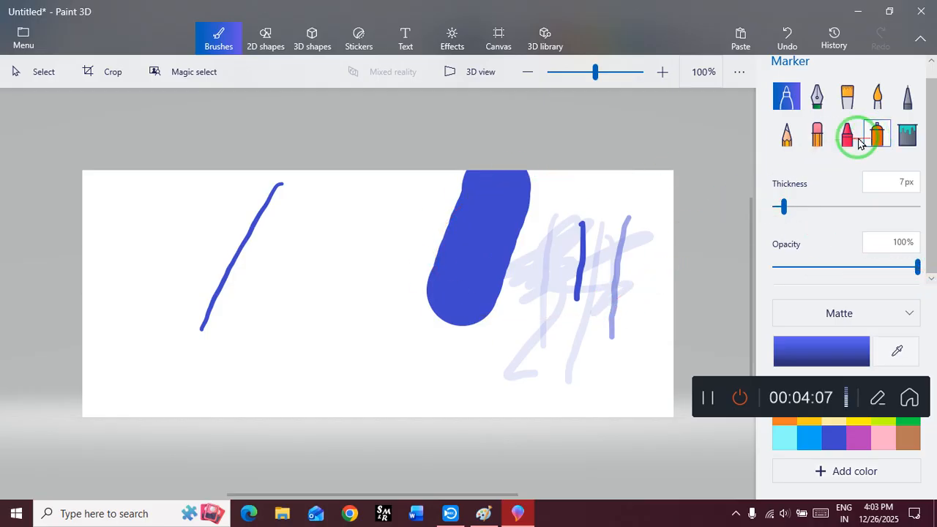
Erase parts of the thin strokes with a 16 px Eraser, and wipe most of the remaining drawing with a 200 px Eraser
click(817, 134)
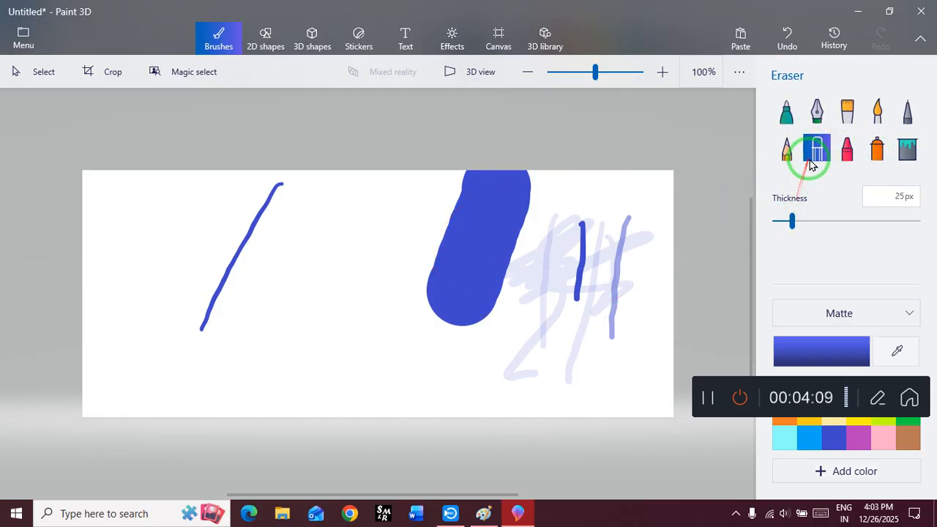
mouse_move(796, 212)
mouse_down()
mouse_move(788, 221)
mouse_move(880, 232)
mouse_move(783, 232)
mouse_up()
mouse_move(631, 228)
mouse_down()
mouse_move(572, 275)
mouse_move(598, 257)
mouse_up()
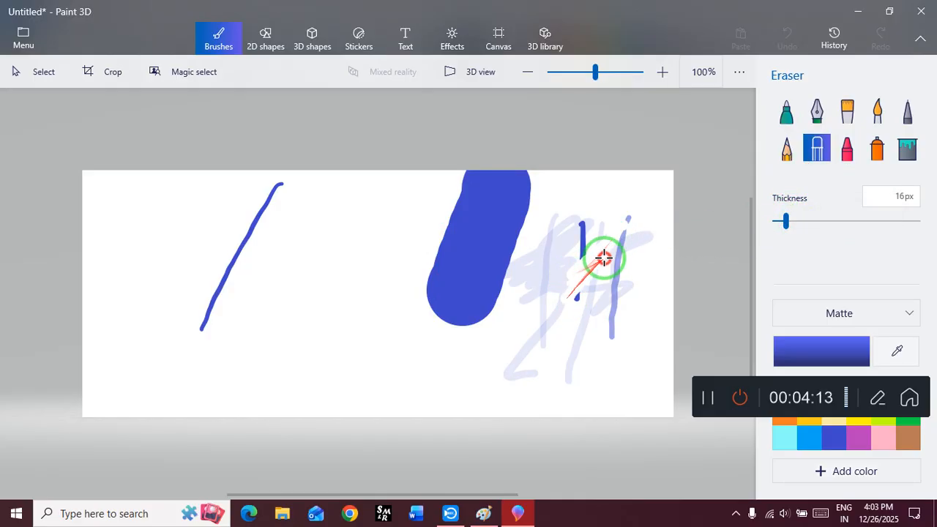
drag(786, 221, 919, 223)
mouse_move(627, 238)
mouse_down()
mouse_move(445, 220)
mouse_move(548, 300)
mouse_move(456, 314)
mouse_move(249, 223)
mouse_move(329, 283)
mouse_move(283, 320)
mouse_up()
Draw a large looped character and a vertical stroke beside it using the Calligraphy pen at 20 px thickness
click(785, 111)
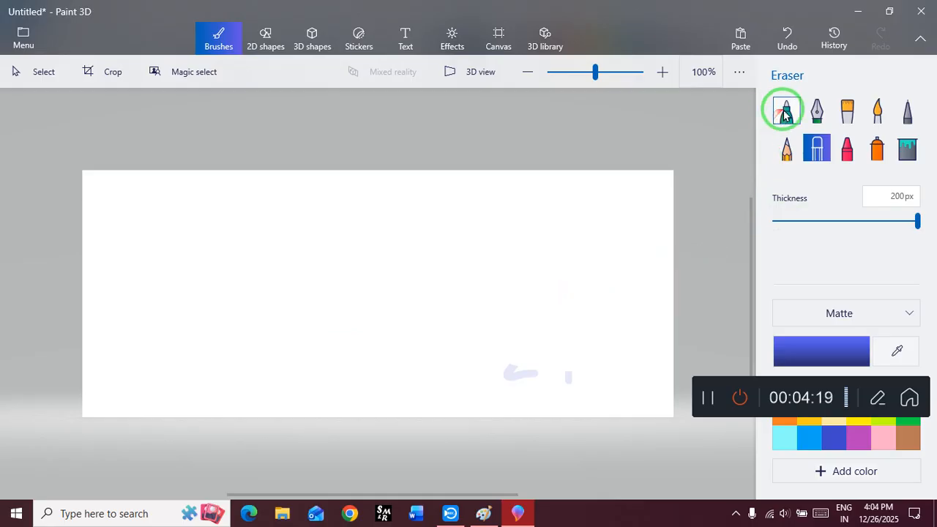
click(813, 110)
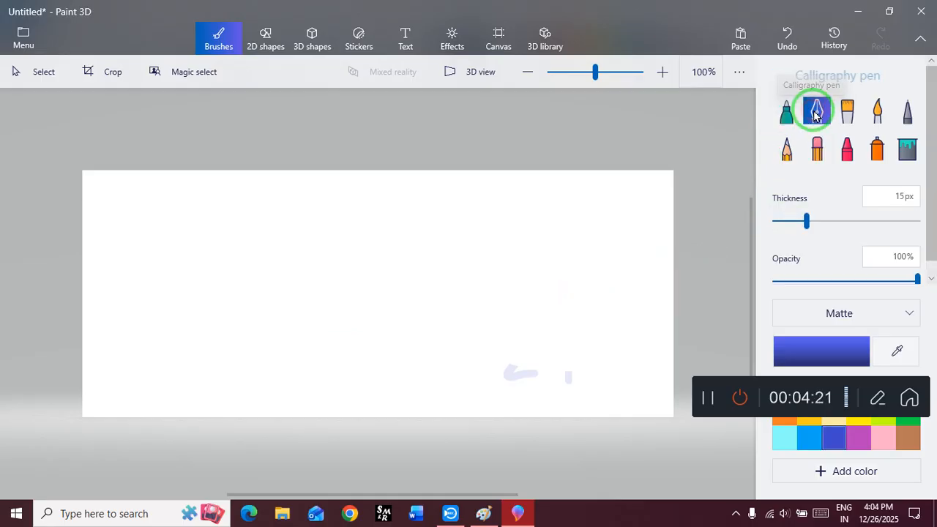
drag(827, 225, 828, 222)
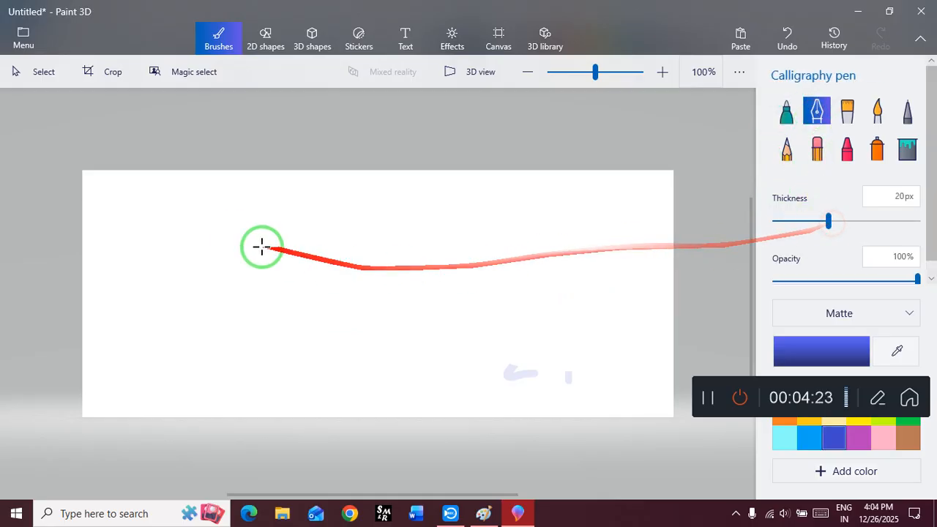
mouse_move(214, 225)
mouse_down()
mouse_move(234, 295)
mouse_move(229, 312)
mouse_move(286, 364)
mouse_up()
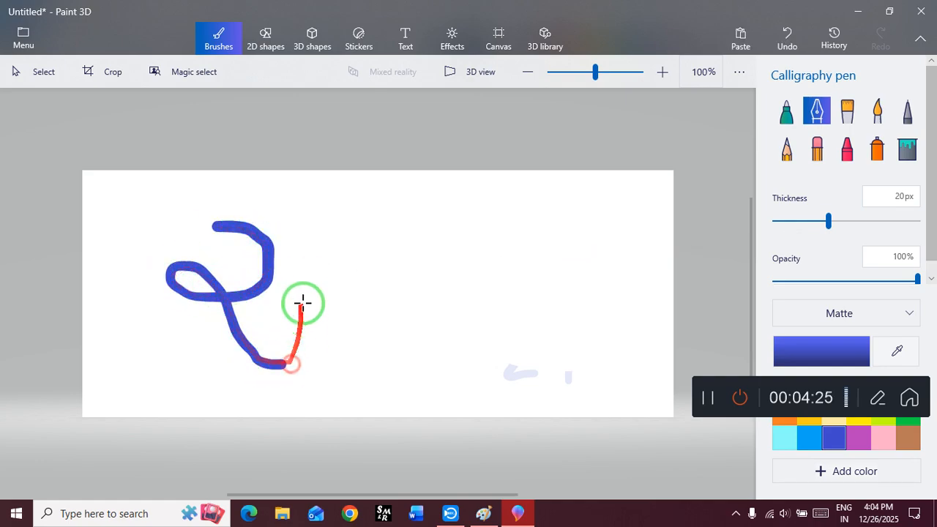
drag(295, 230, 300, 334)
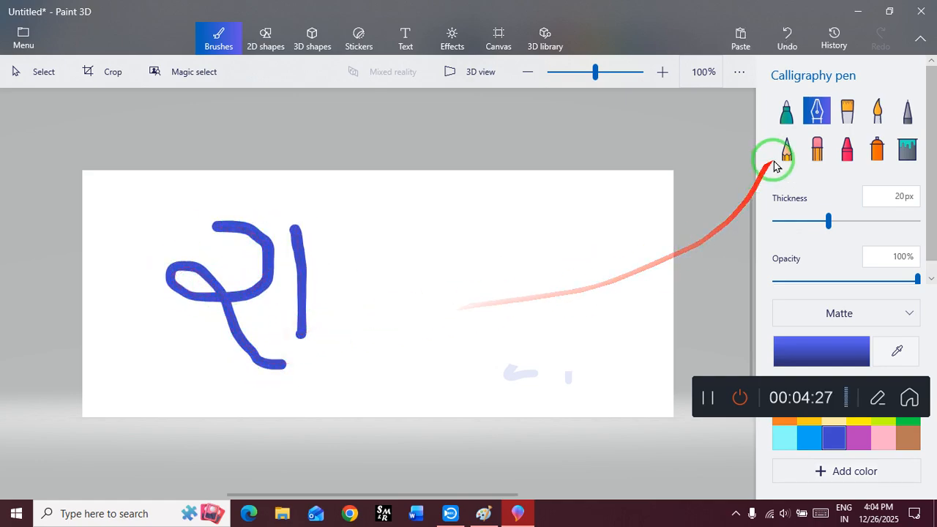
Paint a large looped character and a vertical stroke in the middle of the canvas with the Oil brush at 50 px thickness
click(847, 110)
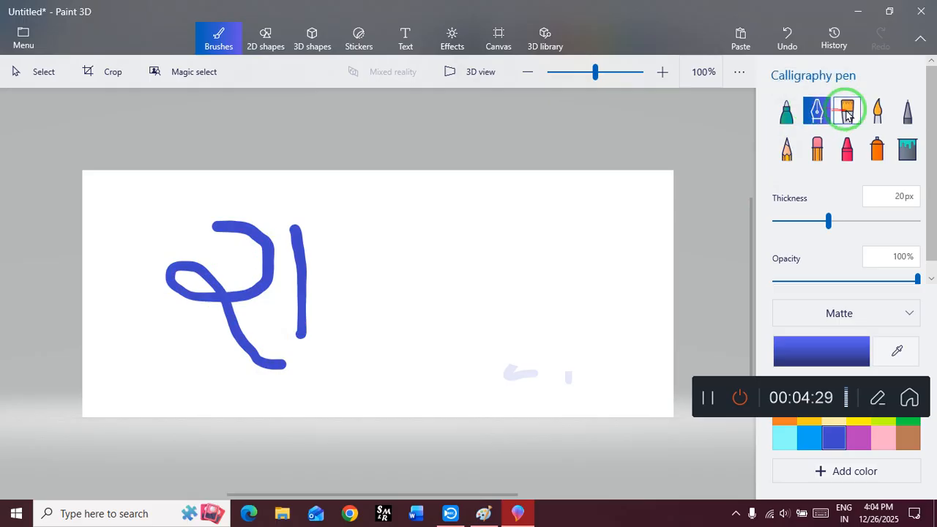
click(375, 225)
mouse_move(376, 226)
mouse_down()
mouse_move(345, 300)
mouse_move(437, 377)
mouse_up()
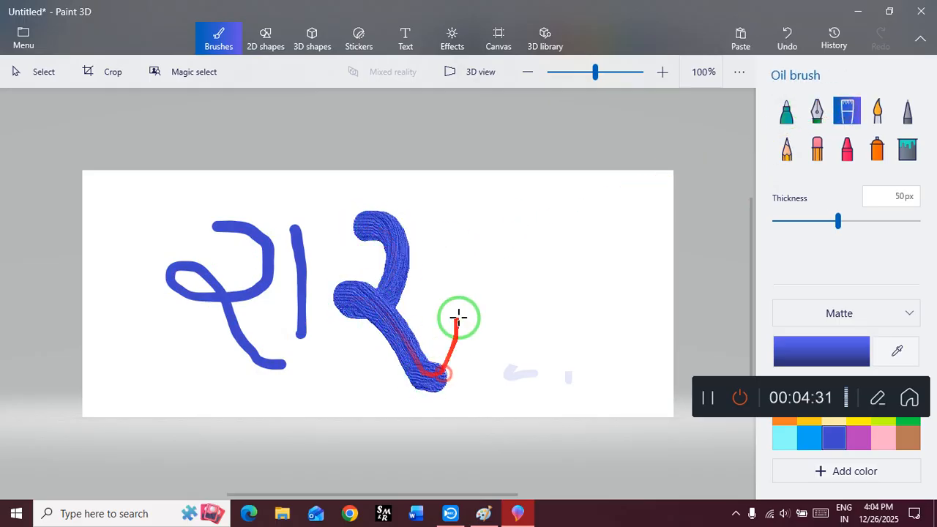
drag(440, 216, 440, 310)
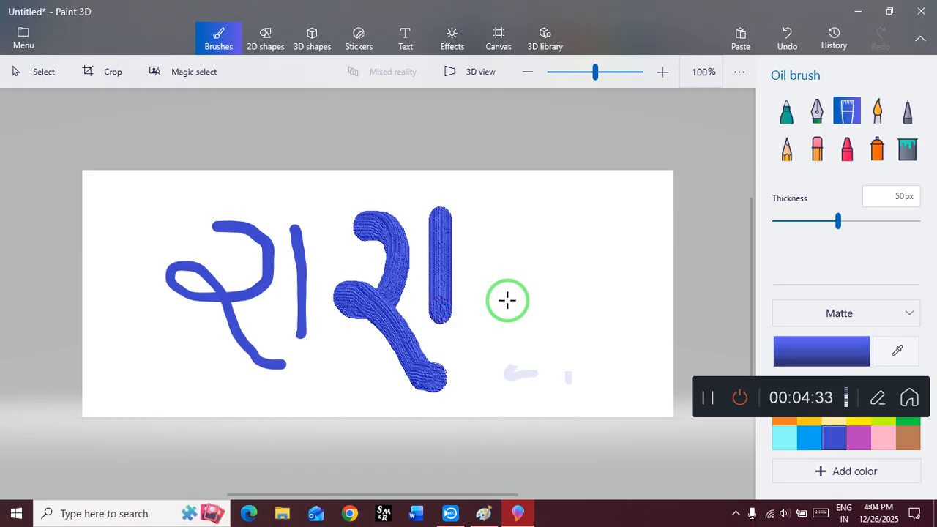
Paint the looped character and vertical stroke twice over with the 50 px Watercolor brush, and wipe the canvas clean with the 200 px Eraser
click(877, 108)
mouse_move(521, 214)
mouse_down()
mouse_move(508, 280)
mouse_move(561, 334)
mouse_up()
drag(576, 205, 583, 292)
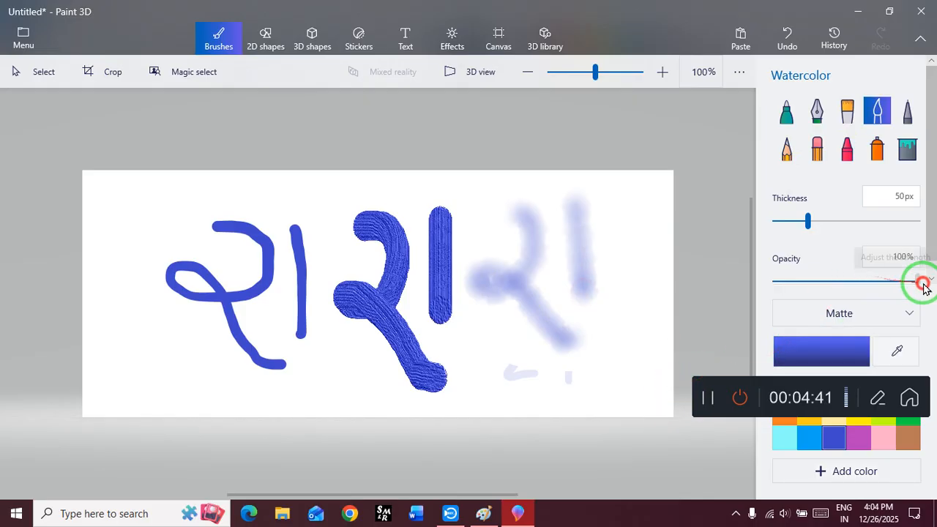
mouse_move(527, 213)
mouse_down()
mouse_move(495, 268)
mouse_move(587, 286)
mouse_move(578, 199)
mouse_up()
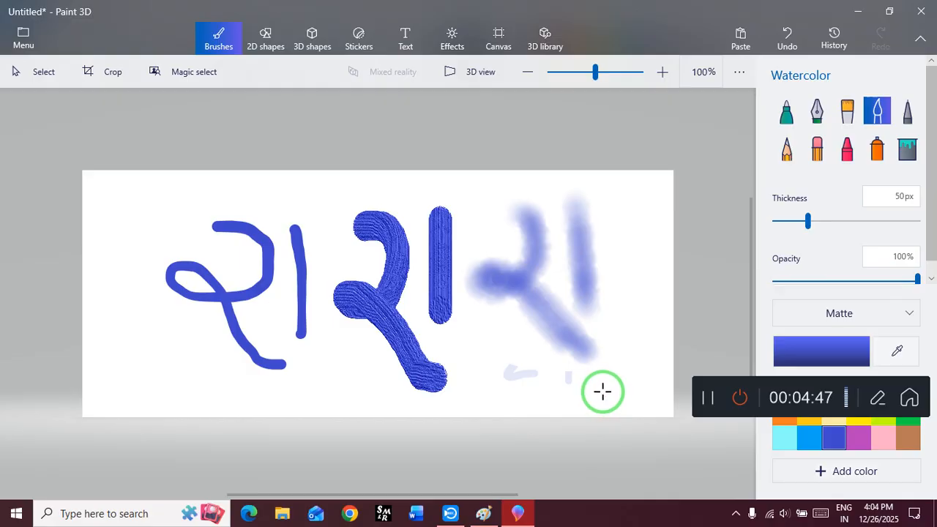
click(817, 149)
mouse_move(612, 251)
mouse_down()
mouse_move(372, 224)
mouse_move(274, 391)
mouse_move(539, 224)
mouse_up()
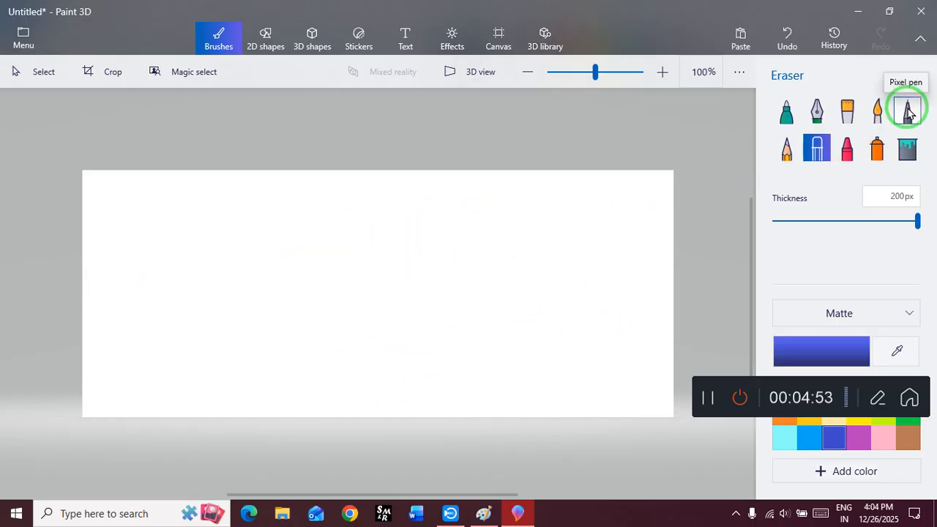
Write the Hindi word राम with a headline across the left half of the canvas using the Pixel pen at 5 px
click(907, 109)
mouse_move(168, 200)
mouse_down()
mouse_move(126, 255)
mouse_move(200, 346)
mouse_up()
drag(238, 200, 223, 296)
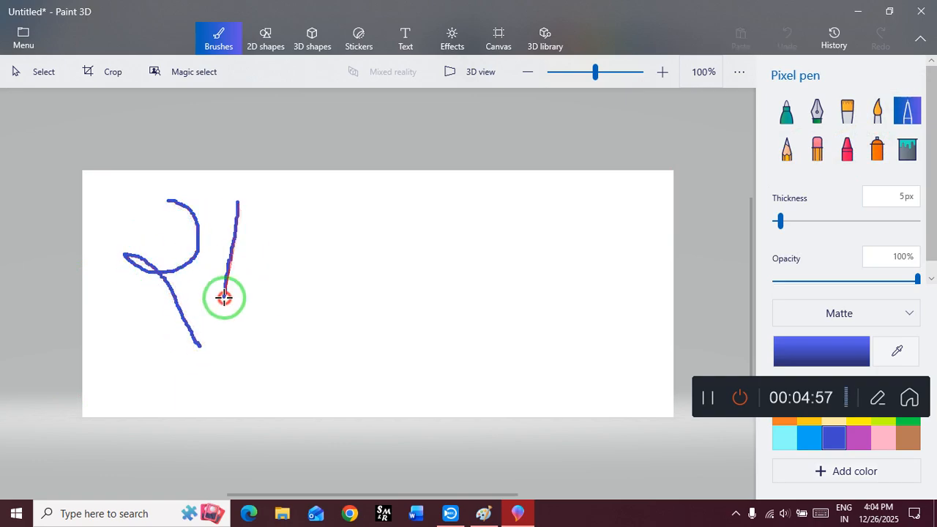
mouse_move(281, 211)
mouse_down()
mouse_move(254, 266)
mouse_move(314, 205)
mouse_move(315, 297)
mouse_up()
drag(149, 208, 373, 192)
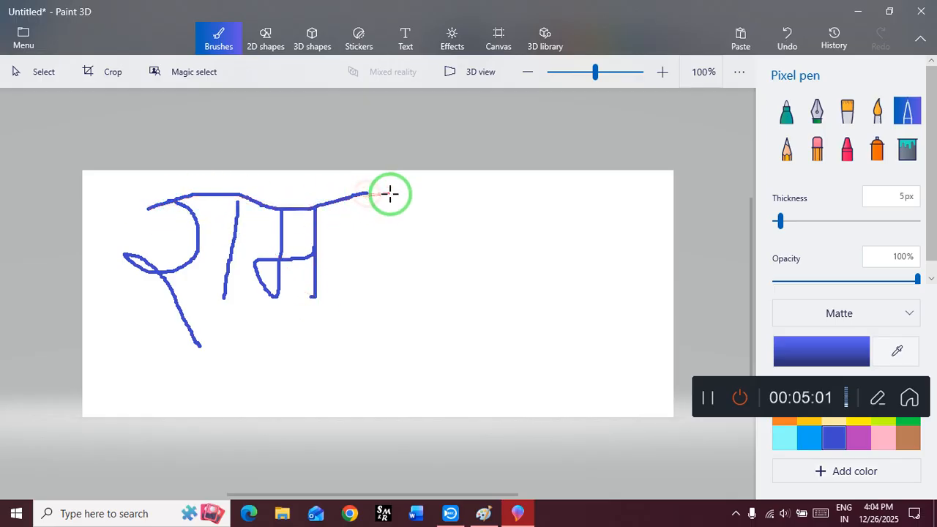
Write रा with a headline beside the word using the Pencil at 6 px, and wipe everything off with the 200 px Eraser
click(787, 148)
mouse_move(421, 256)
mouse_down()
mouse_move(366, 308)
mouse_move(442, 331)
mouse_up()
drag(455, 215, 454, 291)
drag(374, 223, 490, 211)
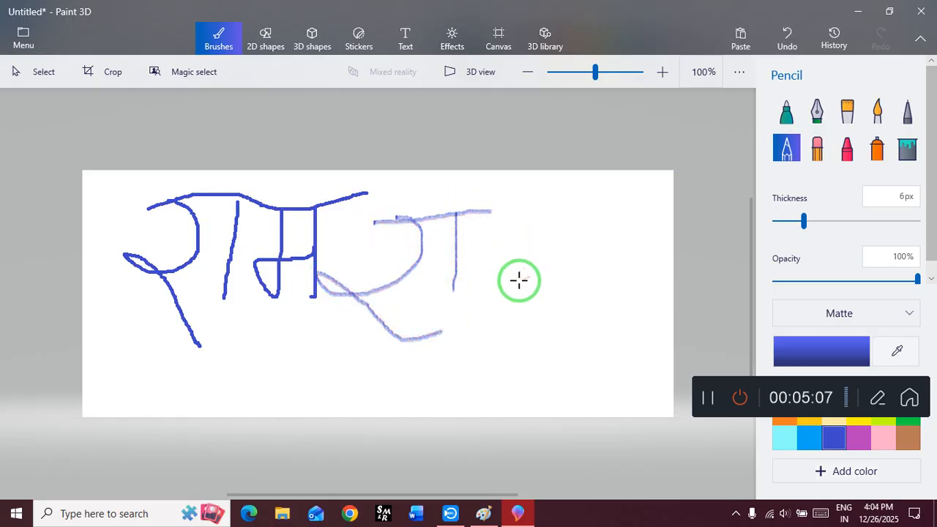
click(817, 154)
mouse_move(702, 150)
mouse_down()
mouse_move(220, 259)
mouse_move(324, 268)
mouse_move(485, 328)
mouse_move(502, 234)
mouse_move(398, 302)
mouse_up()
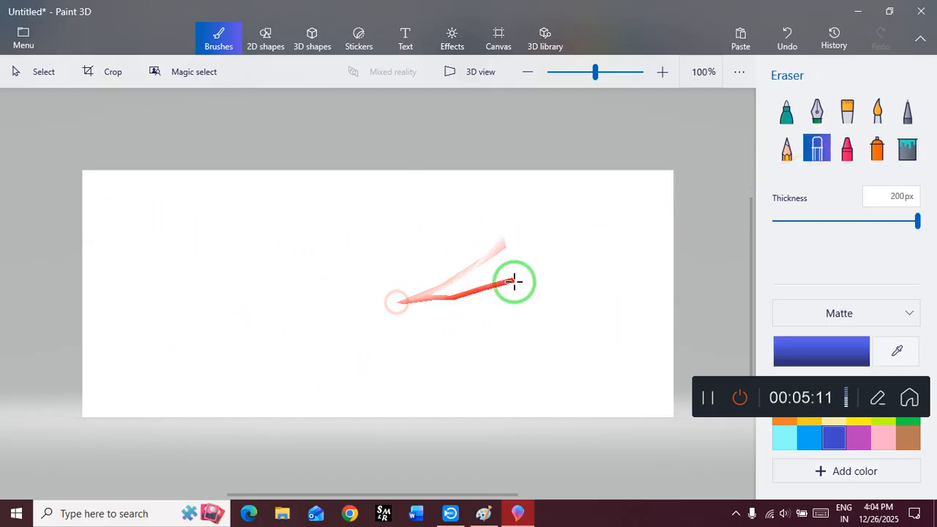
Draw the looped character and a vertical stroke at the left of the canvas with the Crayon at 20 px thickness
click(849, 150)
mouse_move(168, 199)
mouse_down()
mouse_move(126, 254)
mouse_move(220, 342)
mouse_up()
drag(228, 203, 230, 293)
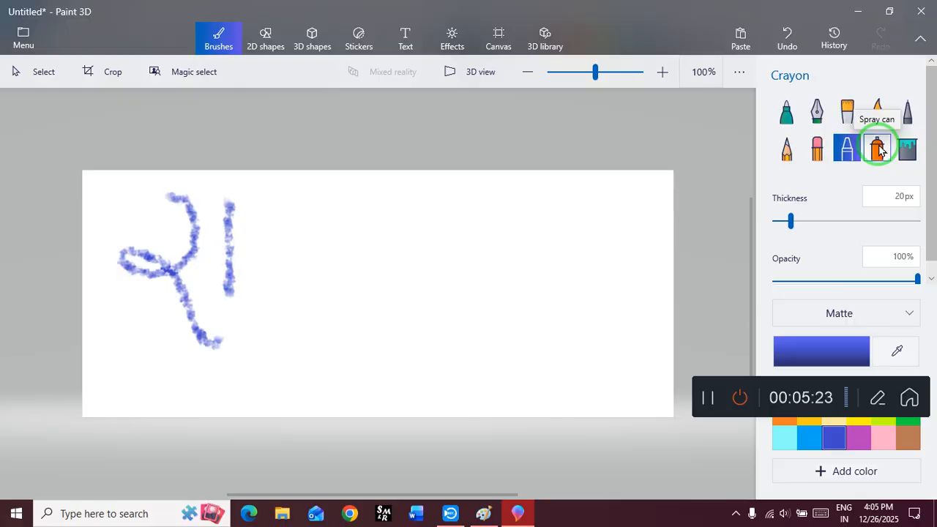
Spray a soft diagonal streak across the canvas with the Spray can at 75 px and 25% opacity, and erase the whole drawing
click(878, 149)
mouse_move(289, 301)
mouse_down()
mouse_move(621, 209)
mouse_move(464, 274)
mouse_move(379, 275)
mouse_up()
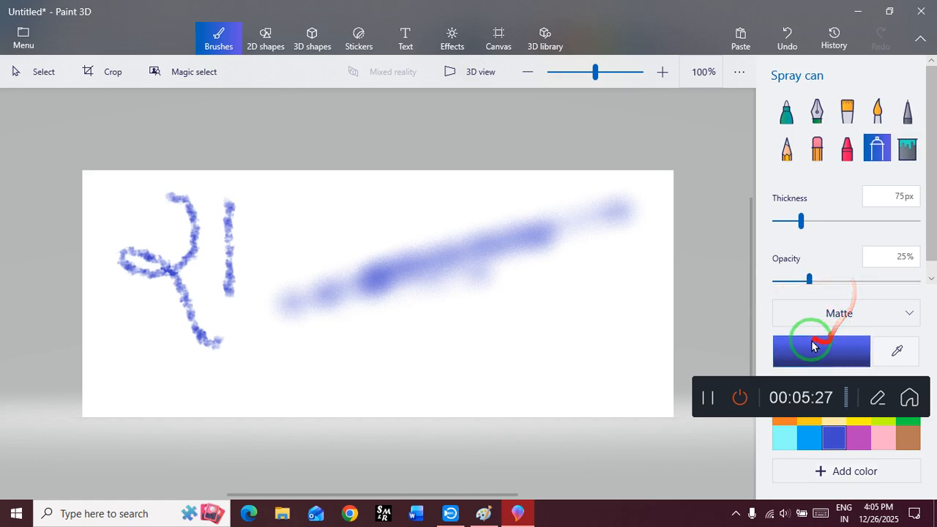
click(817, 149)
mouse_move(545, 227)
mouse_down()
mouse_move(99, 249)
mouse_move(634, 249)
mouse_up()
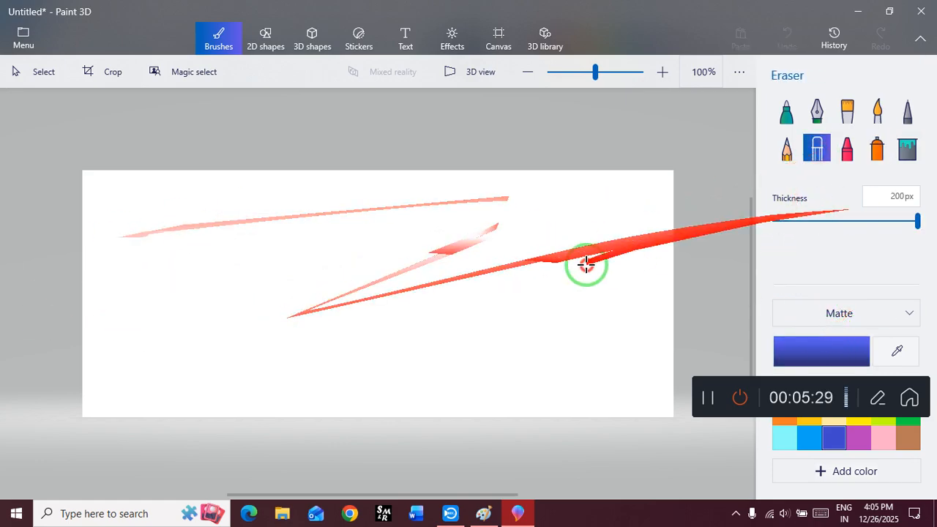
Spray the looped character and a vertical stroke with the 75 px Spray can at 100% opacity, and erase them with the 200 px Eraser
click(882, 149)
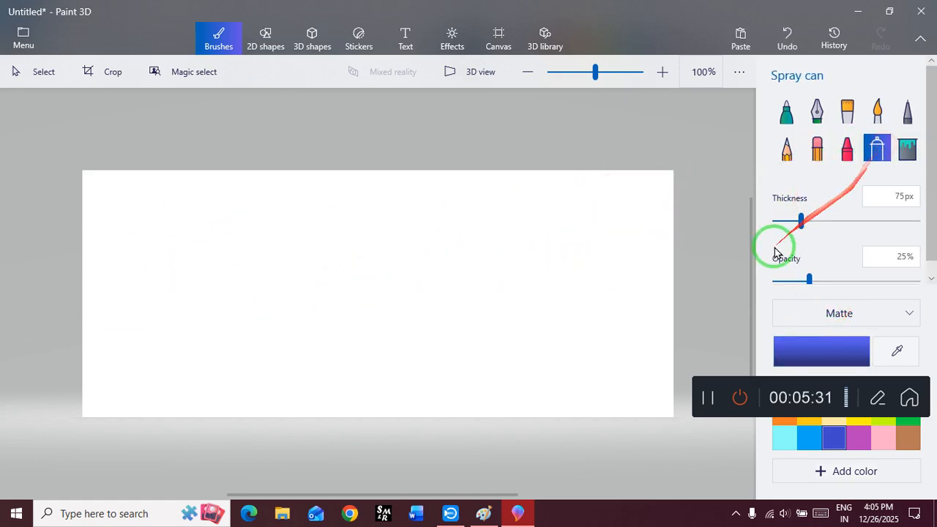
drag(806, 280, 934, 282)
mouse_move(208, 209)
mouse_down()
mouse_move(244, 232)
mouse_move(153, 278)
mouse_move(278, 416)
mouse_up()
drag(316, 201, 317, 347)
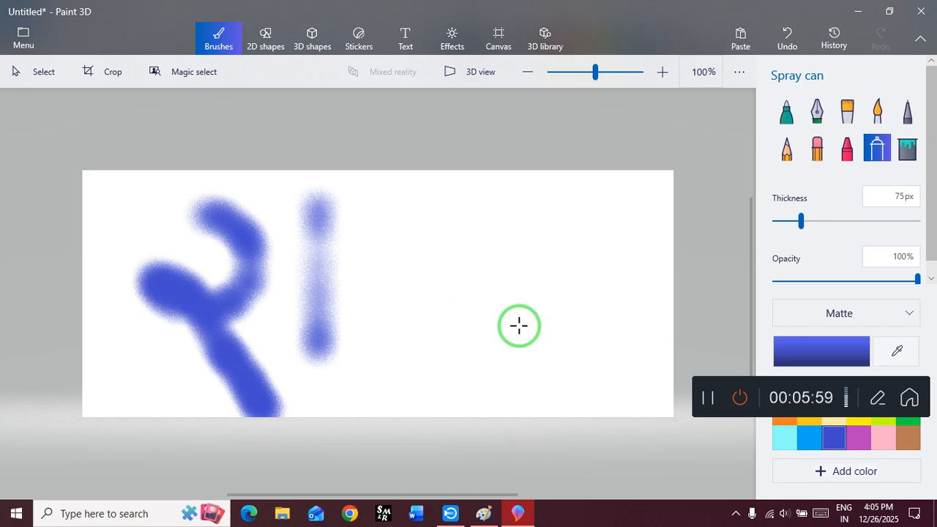
click(817, 147)
mouse_move(637, 201)
mouse_down()
mouse_move(63, 249)
mouse_move(249, 330)
mouse_move(502, 339)
mouse_move(674, 289)
mouse_up()
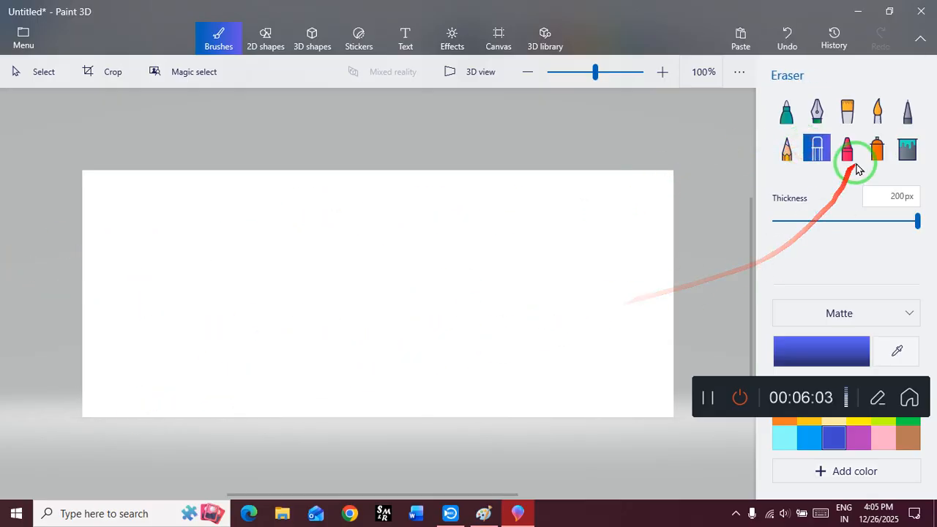
Set the Spray can to 300 px thickness and 47% opacity, and spray broad indigo areas across the canvas
click(877, 148)
drag(801, 219, 936, 228)
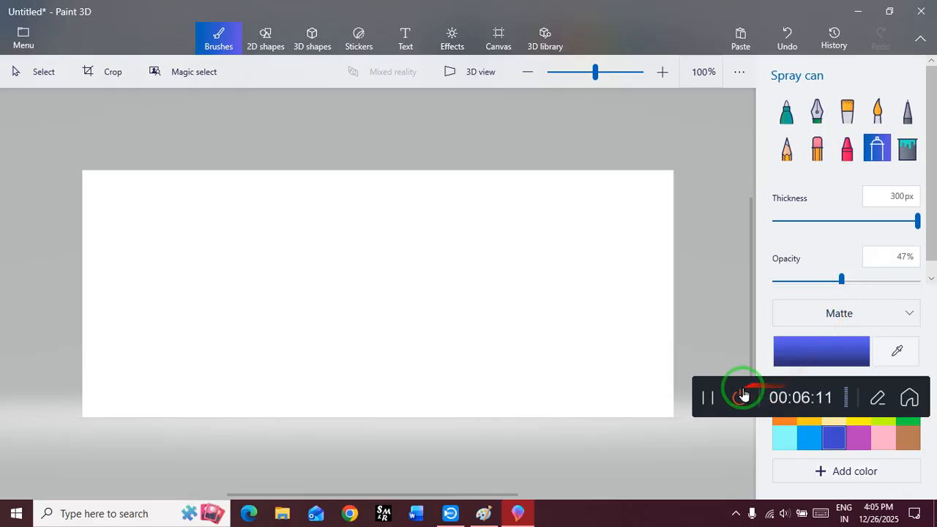
drag(822, 403, 853, 18)
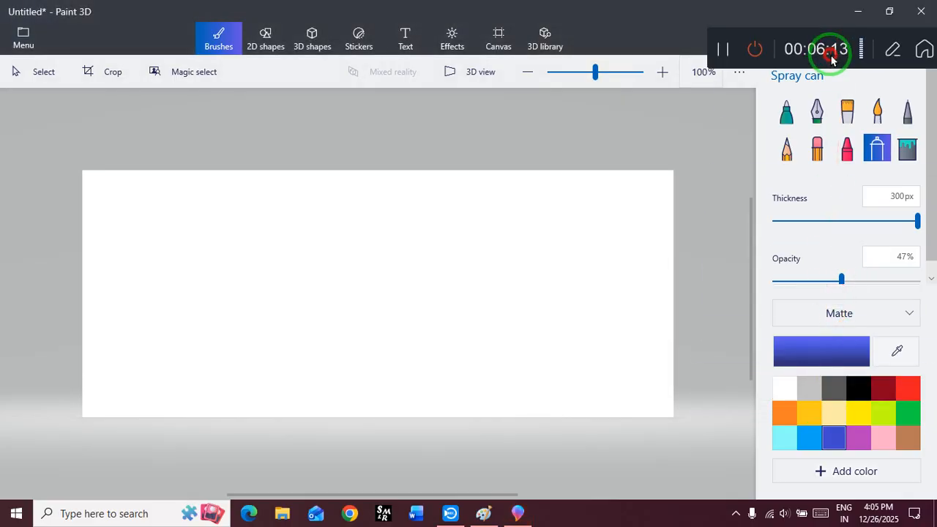
click(710, 217)
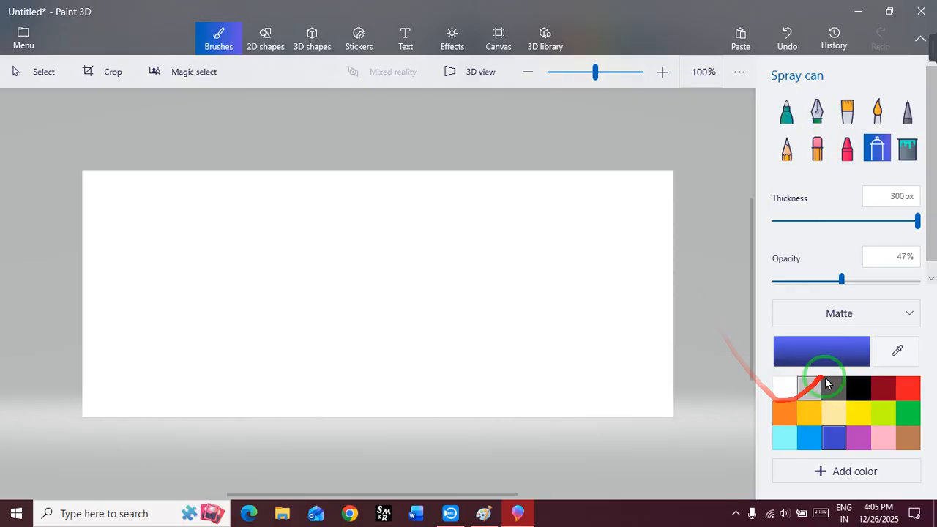
mouse_move(435, 309)
mouse_down()
mouse_move(0, 325)
mouse_move(903, 372)
mouse_move(900, 254)
mouse_up()
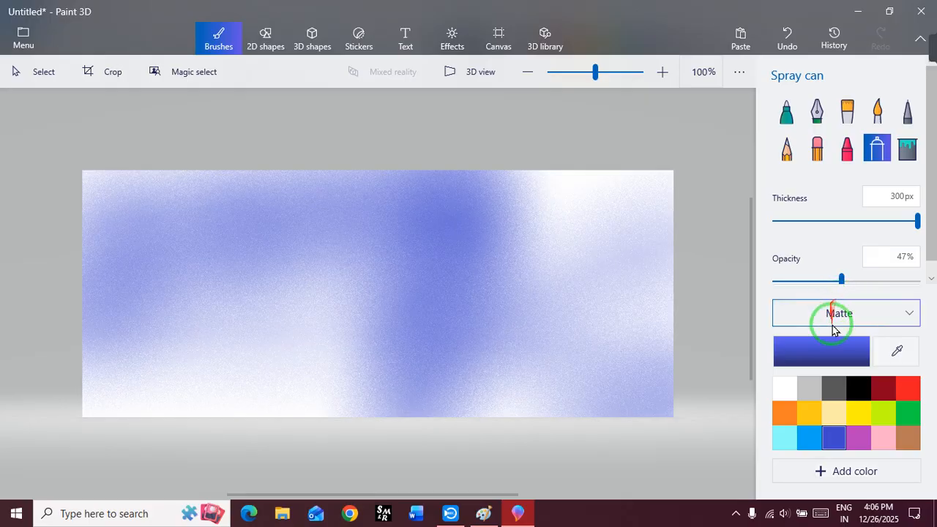
Spray green, gold, red and purple patches over the indigo areas, and wipe the canvas clean with the 200 px Eraser
click(910, 413)
mouse_move(541, 364)
mouse_down()
mouse_move(482, 249)
mouse_move(828, 230)
mouse_move(488, 444)
mouse_up()
click(809, 412)
mouse_move(647, 292)
mouse_down()
mouse_move(533, 234)
mouse_move(81, 432)
mouse_move(125, 226)
mouse_up()
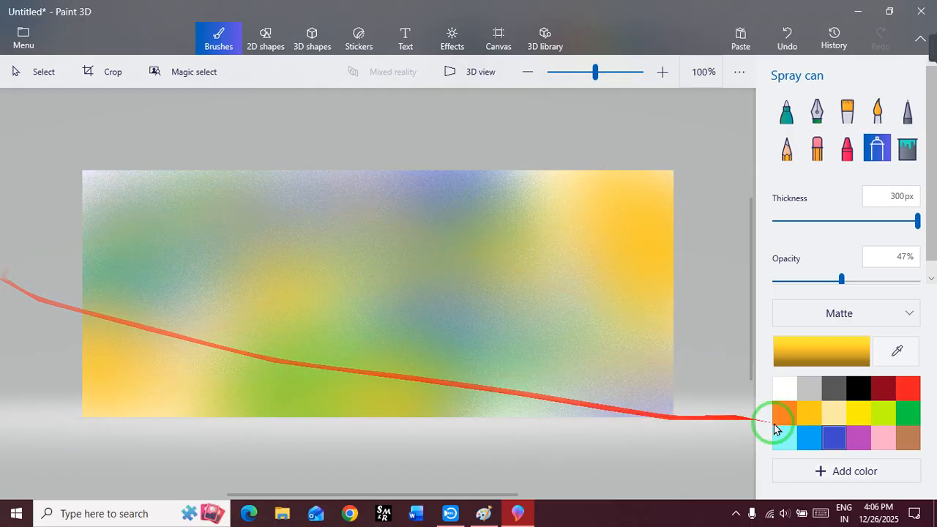
click(908, 388)
mouse_move(684, 353)
mouse_down()
mouse_move(226, 201)
mouse_move(15, 486)
mouse_move(828, 468)
mouse_move(858, 439)
mouse_move(544, 236)
mouse_move(521, 432)
mouse_up()
click(859, 439)
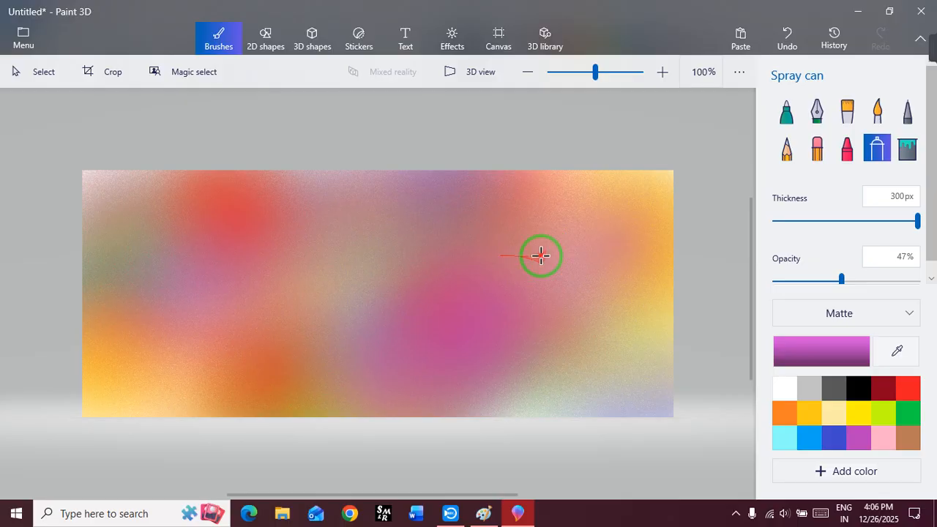
click(817, 148)
mouse_move(553, 227)
mouse_down()
mouse_move(443, 182)
mouse_move(875, 216)
mouse_move(8, 230)
mouse_move(10, 477)
mouse_move(709, 326)
mouse_move(881, 170)
mouse_up()
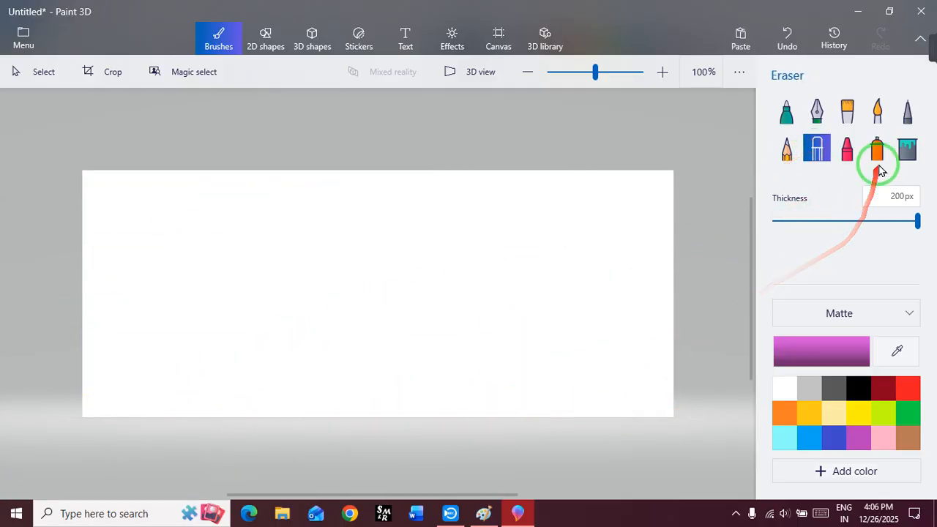
Set the Spray can to 36% opacity at 300 px, and spray purple, red and green patches over the blank canvas
click(877, 150)
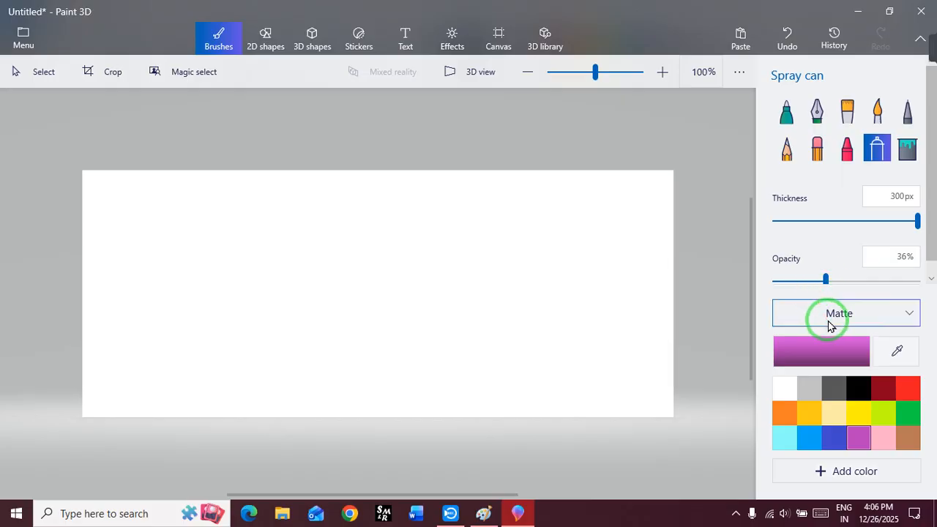
mouse_move(506, 329)
mouse_down()
mouse_move(491, 237)
mouse_move(320, 469)
mouse_move(596, 169)
mouse_move(383, 259)
mouse_up()
click(908, 390)
mouse_move(324, 360)
mouse_down()
mouse_move(28, 210)
mouse_move(800, 466)
mouse_move(933, 466)
mouse_up()
click(918, 420)
mouse_move(669, 289)
mouse_down()
mouse_move(635, 332)
mouse_move(171, 415)
mouse_move(489, 388)
mouse_up()
Layer sky blue, gold, lime and indigo spray patches over the existing colors, and erase the whole canvas
click(808, 435)
drag(477, 310, 44, 433)
click(807, 412)
mouse_move(643, 287)
mouse_down()
mouse_move(516, 368)
mouse_move(331, 386)
mouse_move(820, 442)
mouse_move(812, 440)
mouse_up()
click(883, 412)
click(832, 444)
mouse_move(754, 399)
mouse_down()
mouse_move(519, 173)
mouse_move(926, 468)
mouse_up()
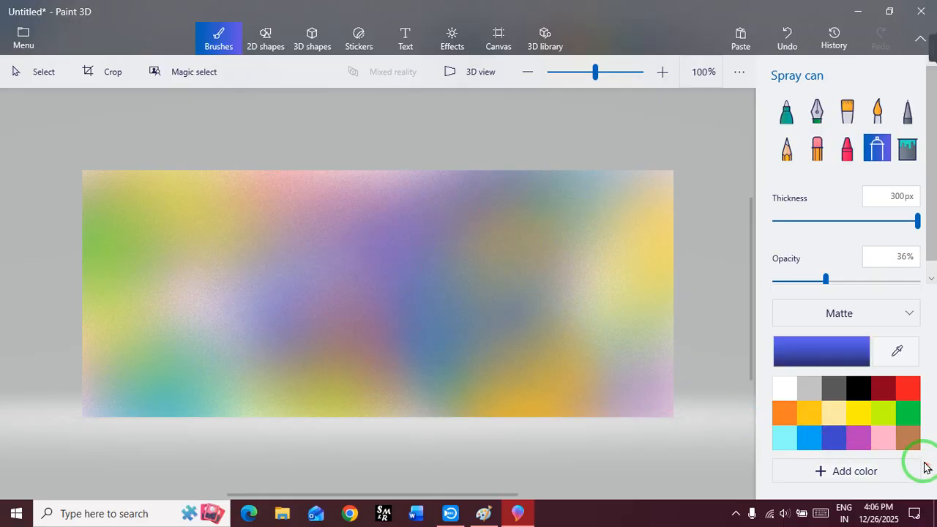
click(816, 157)
mouse_move(573, 294)
mouse_down()
mouse_move(588, 213)
mouse_move(83, 171)
mouse_move(216, 376)
mouse_move(264, 190)
mouse_move(246, 359)
mouse_move(537, 194)
mouse_move(605, 368)
mouse_move(558, 240)
mouse_move(861, 171)
mouse_up()
Spray an indigo band across the upper half and a red band across the lower half at 36% opacity, and erase both
click(877, 148)
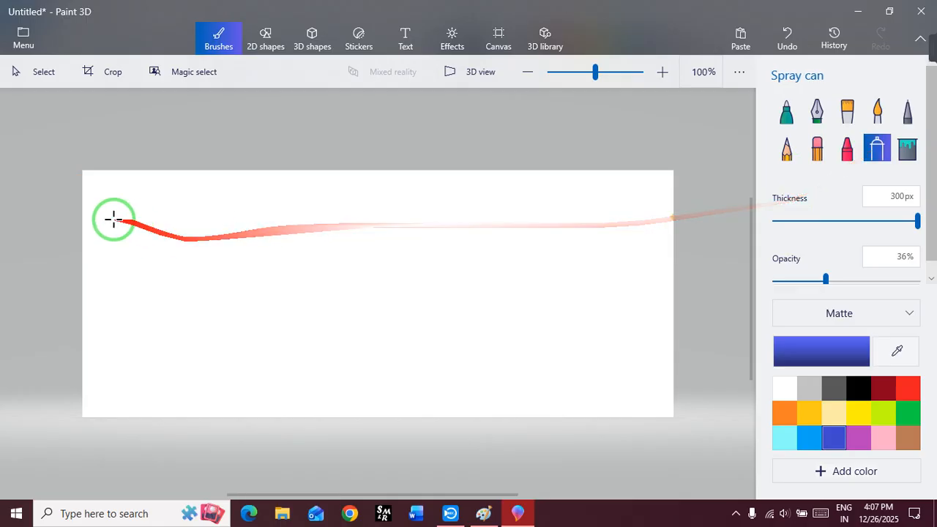
mouse_move(80, 190)
mouse_down()
mouse_move(676, 198)
mouse_move(182, 218)
mouse_move(5, 310)
mouse_move(44, 351)
mouse_up()
click(908, 389)
mouse_move(669, 395)
mouse_down()
mouse_move(125, 402)
mouse_move(29, 380)
mouse_move(930, 349)
mouse_move(935, 386)
mouse_up()
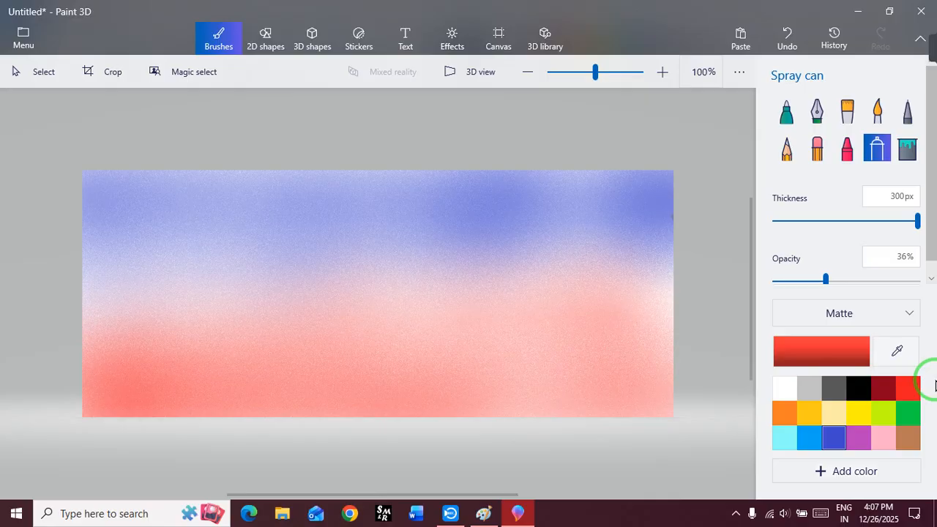
click(816, 148)
mouse_move(662, 204)
mouse_down()
mouse_move(220, 171)
mouse_move(505, 224)
mouse_move(161, 361)
mouse_move(450, 224)
mouse_move(847, 182)
mouse_up()
Spray a red band across the upper half of the blank canvas with the 300 px Spray can at 36% opacity
click(875, 150)
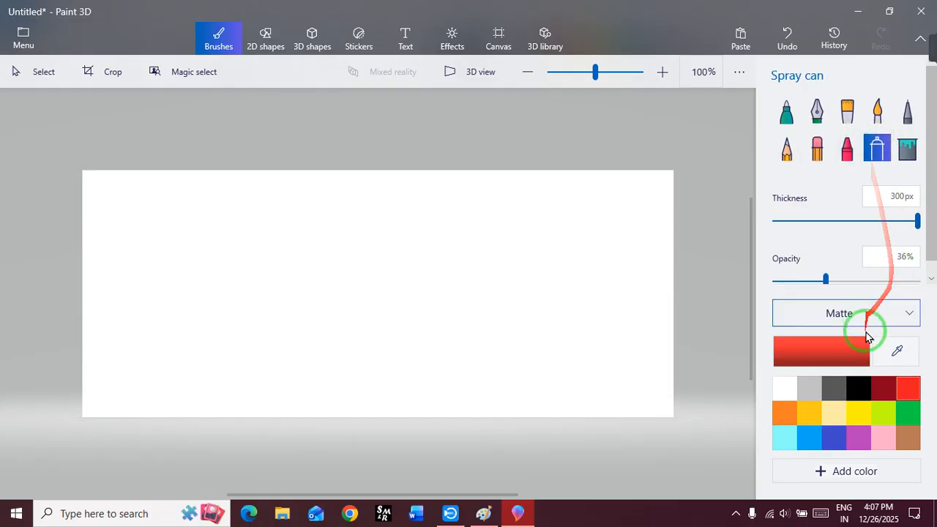
mouse_move(639, 255)
mouse_down()
mouse_move(684, 184)
mouse_move(129, 174)
mouse_move(922, 216)
mouse_move(192, 209)
mouse_move(3, 234)
mouse_move(3, 243)
mouse_up()
drag(207, 241, 933, 307)
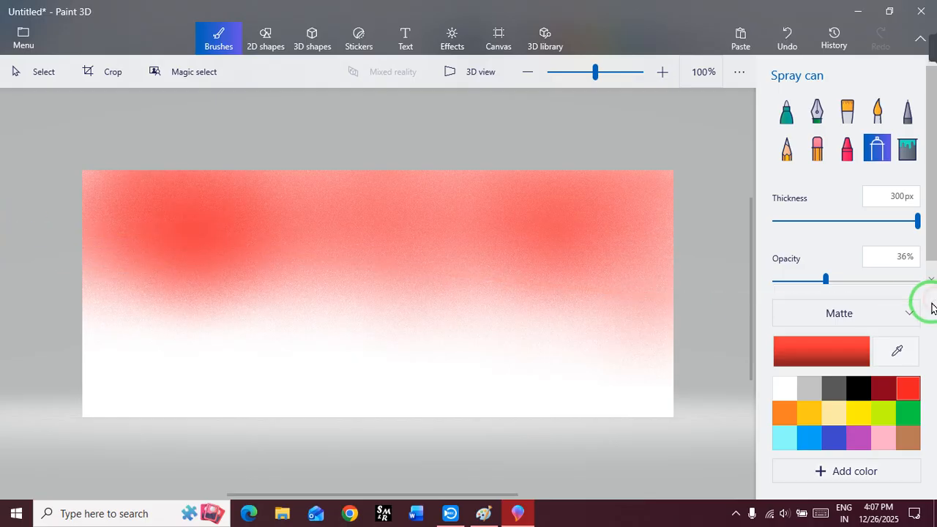
Spray a green band across the lower half below the red one, and wipe the canvas clean with the 200 px Eraser
click(907, 415)
mouse_move(905, 425)
mouse_down()
mouse_move(680, 424)
mouse_move(612, 404)
mouse_move(7, 417)
mouse_move(3, 243)
mouse_move(4, 439)
mouse_up()
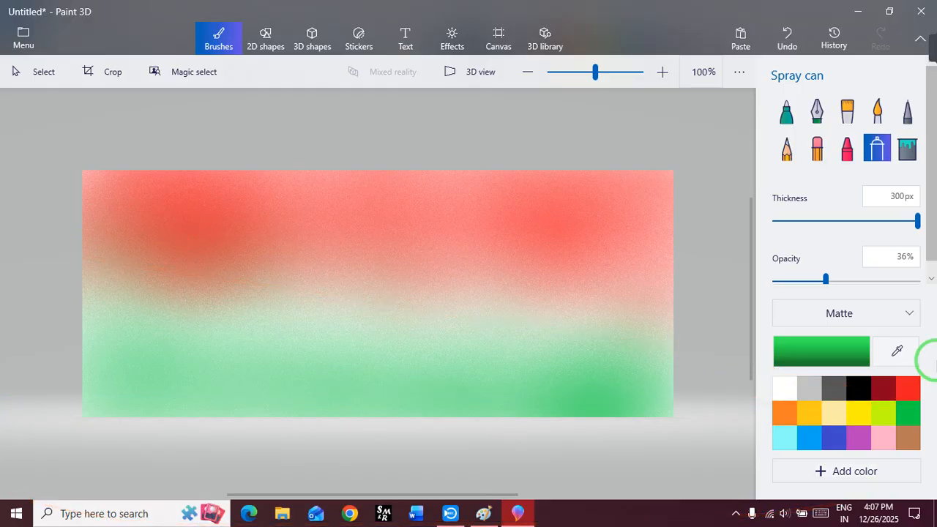
mouse_move(933, 364)
mouse_down()
mouse_move(636, 154)
mouse_move(486, 199)
mouse_up()
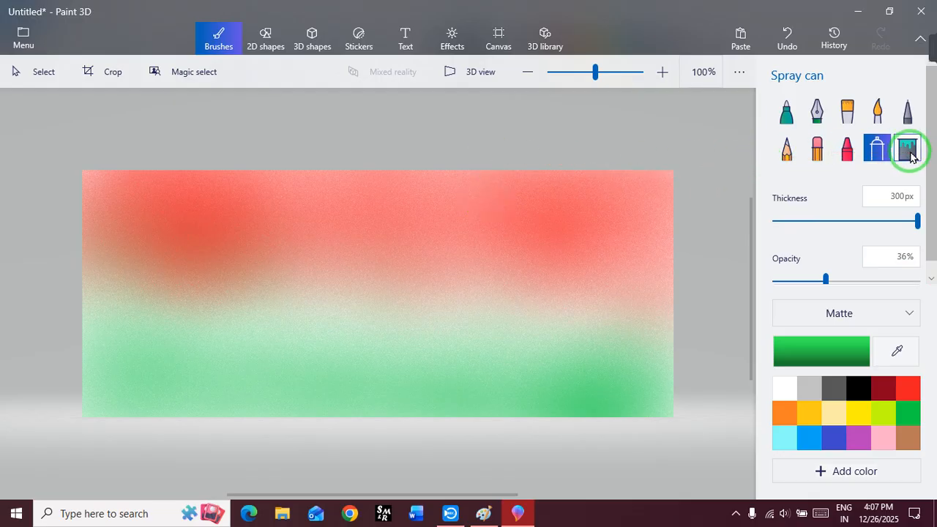
click(817, 148)
mouse_move(693, 195)
mouse_down()
mouse_move(19, 200)
mouse_move(368, 297)
mouse_move(402, 432)
mouse_move(561, 273)
mouse_move(678, 207)
mouse_move(568, 235)
mouse_up()
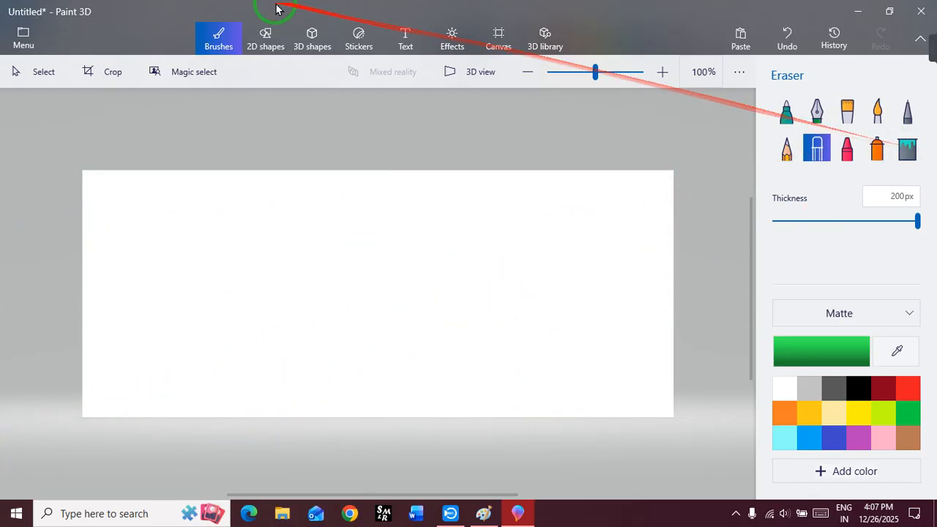
Draw a black-outlined square from the 2D shapes slightly left of the canvas centre, and commit it to the canvas
click(258, 48)
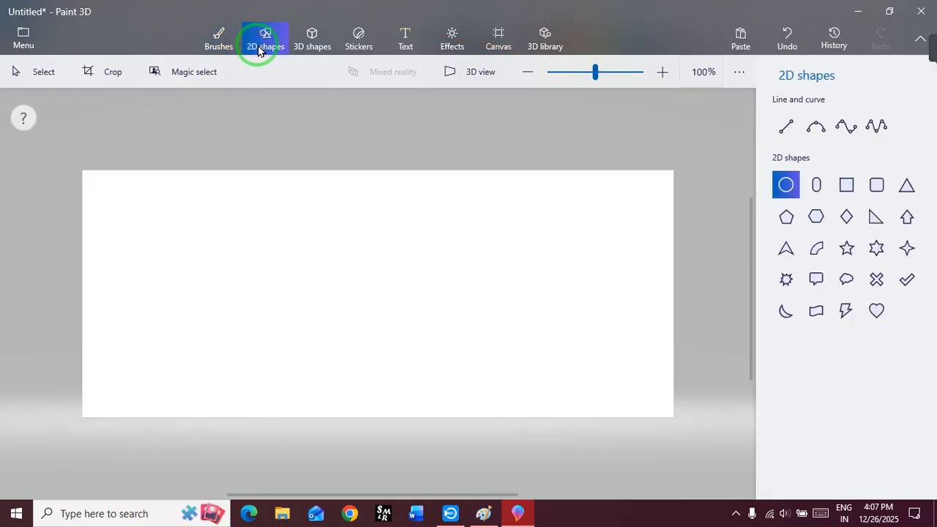
click(846, 185)
drag(270, 216, 400, 338)
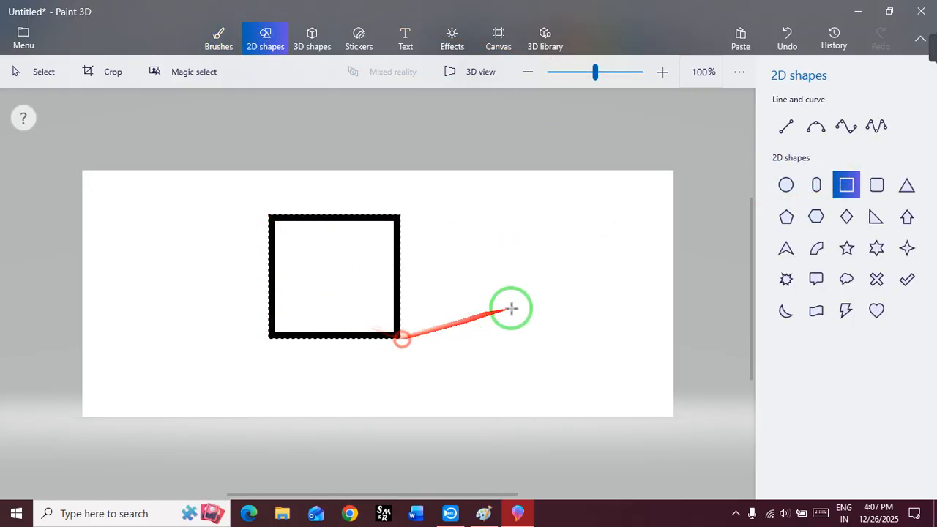
click(547, 286)
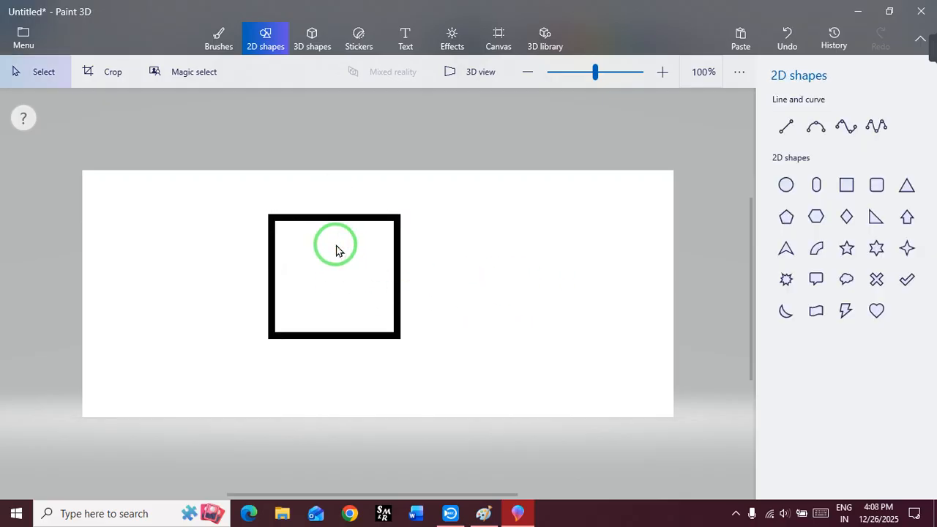
Fill the black-outlined square with green and refill it with red, and wipe it off the canvas with the 200 px Eraser
click(213, 42)
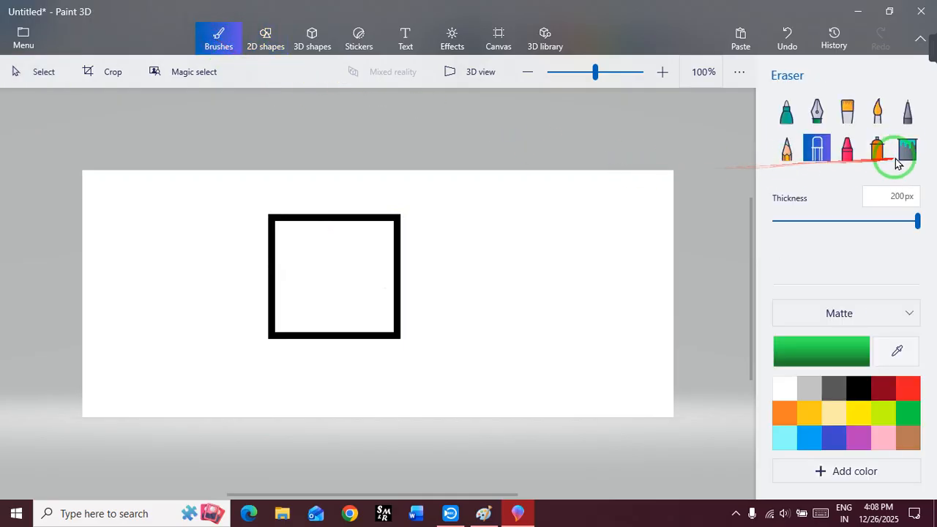
click(908, 148)
click(300, 260)
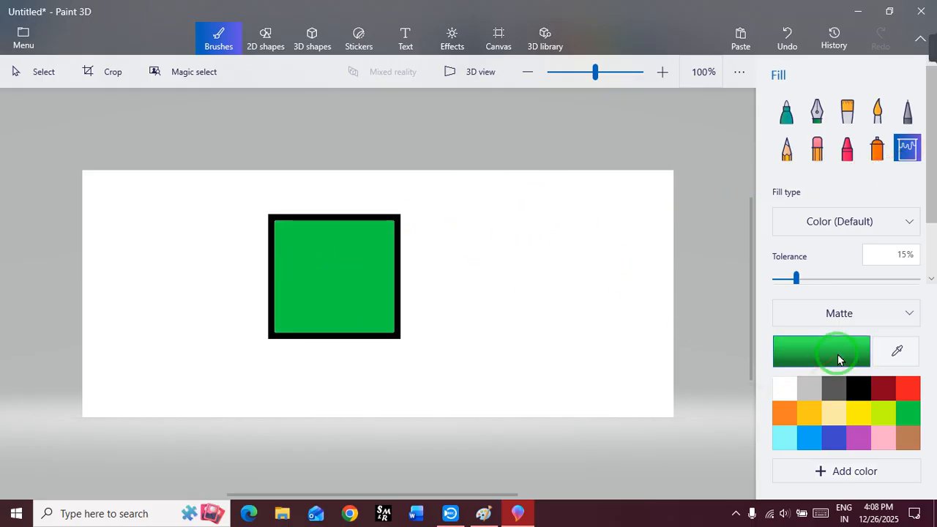
click(906, 388)
click(317, 265)
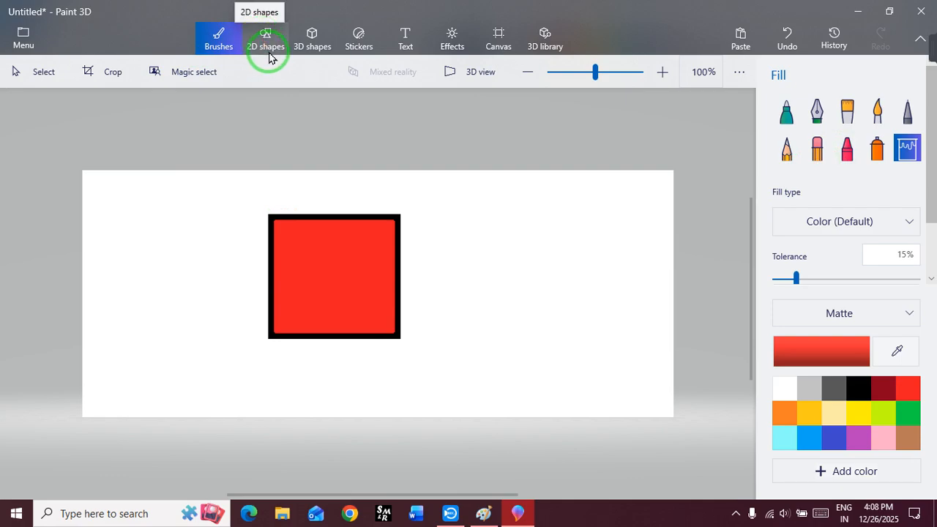
click(817, 146)
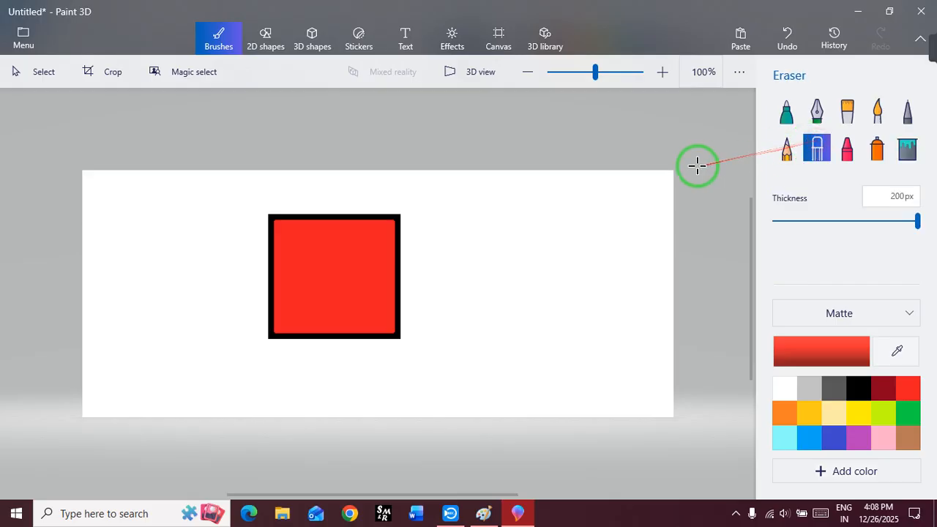
mouse_move(416, 211)
mouse_down()
mouse_move(168, 322)
mouse_move(570, 315)
mouse_move(608, 324)
mouse_up()
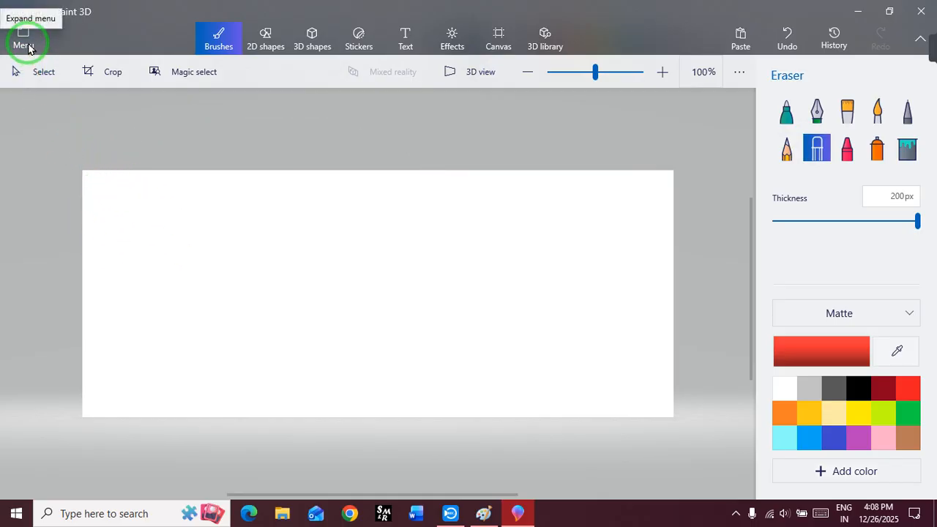
Insert the Untitled picture from the Desktop folder onto the canvas
click(24, 40)
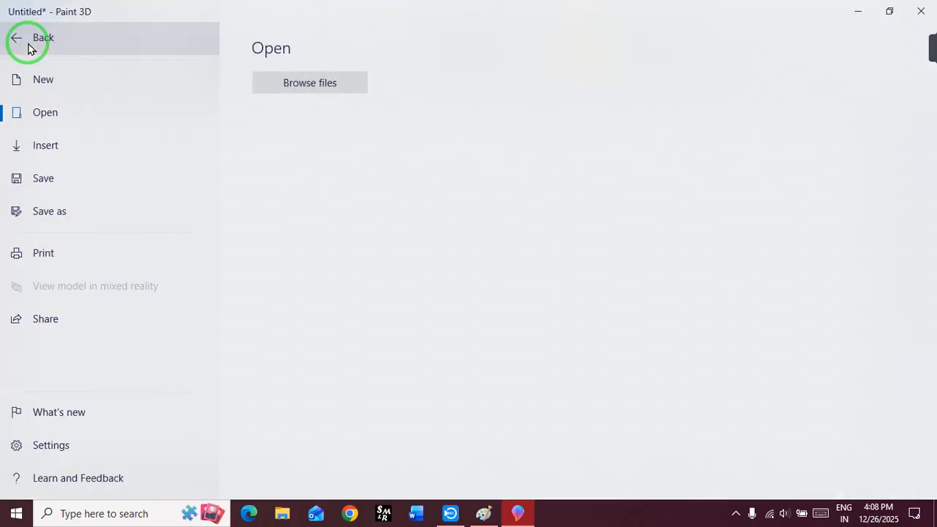
click(64, 145)
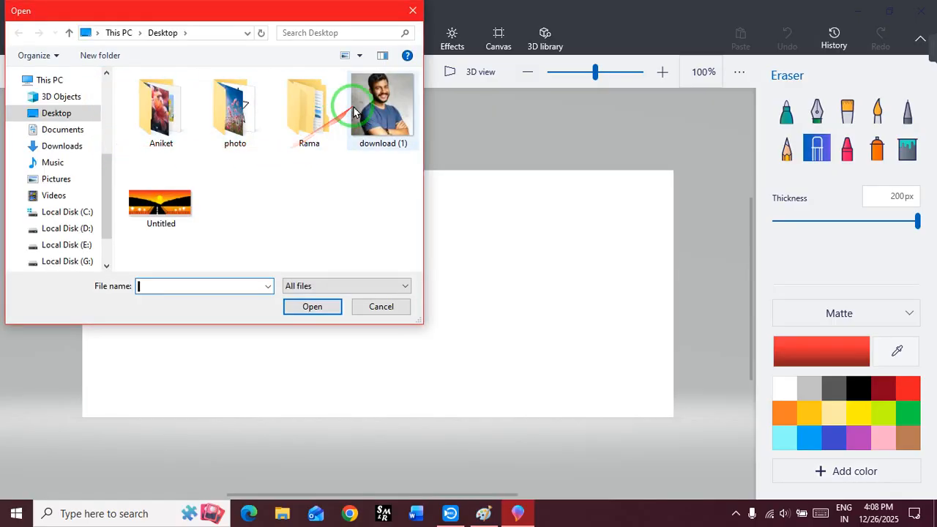
click(171, 198)
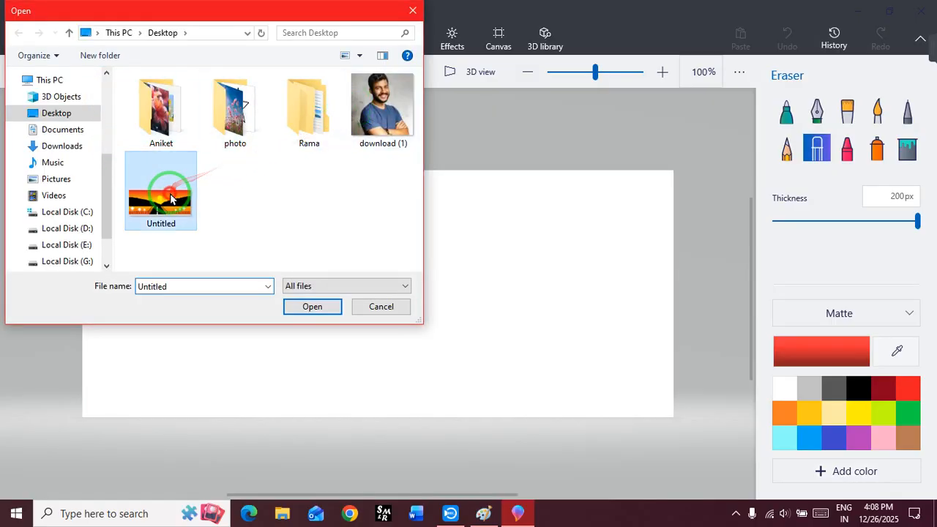
click(312, 307)
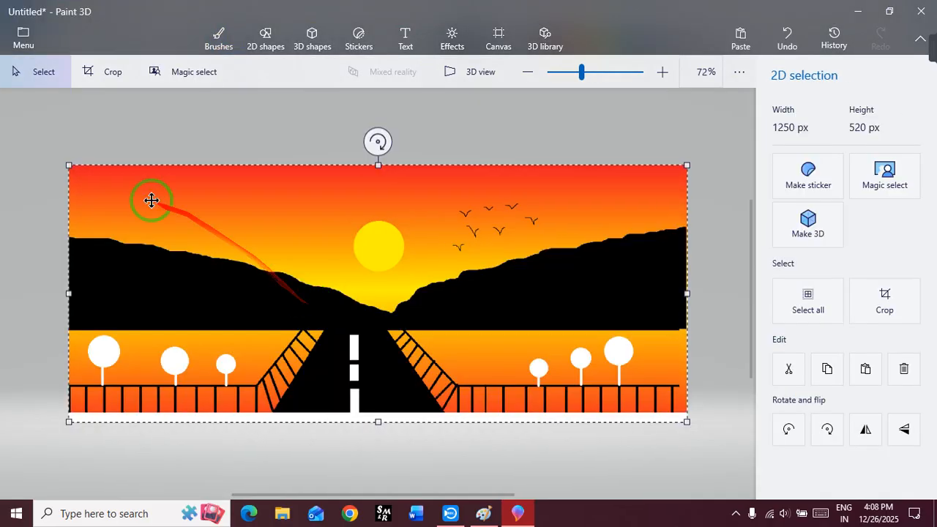
Shrink the inserted picture to about 744 × 232 px and place it in the upper-left corner of the canvas
drag(69, 166, 319, 308)
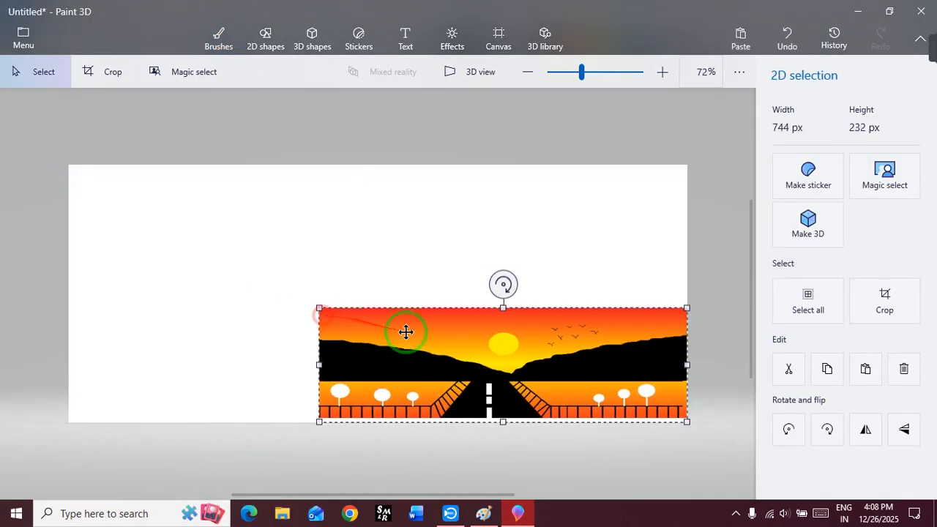
drag(538, 340, 305, 220)
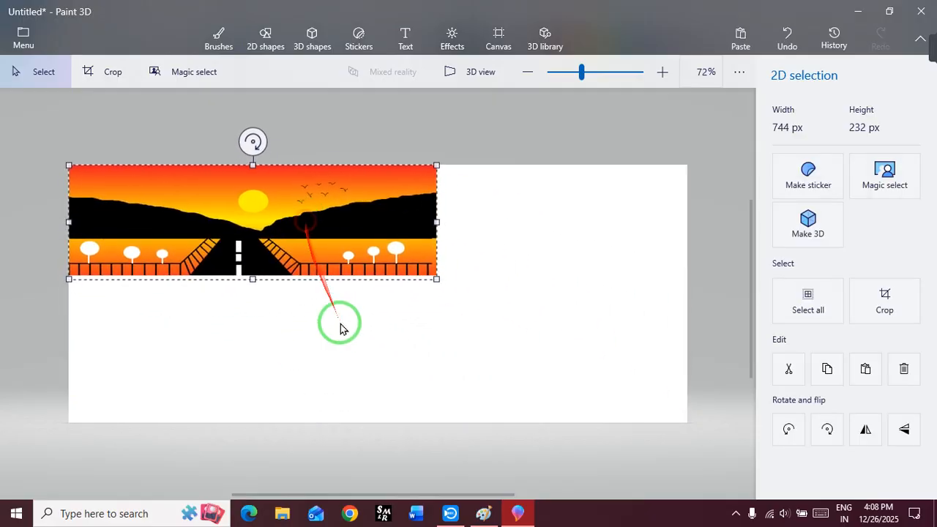
click(342, 335)
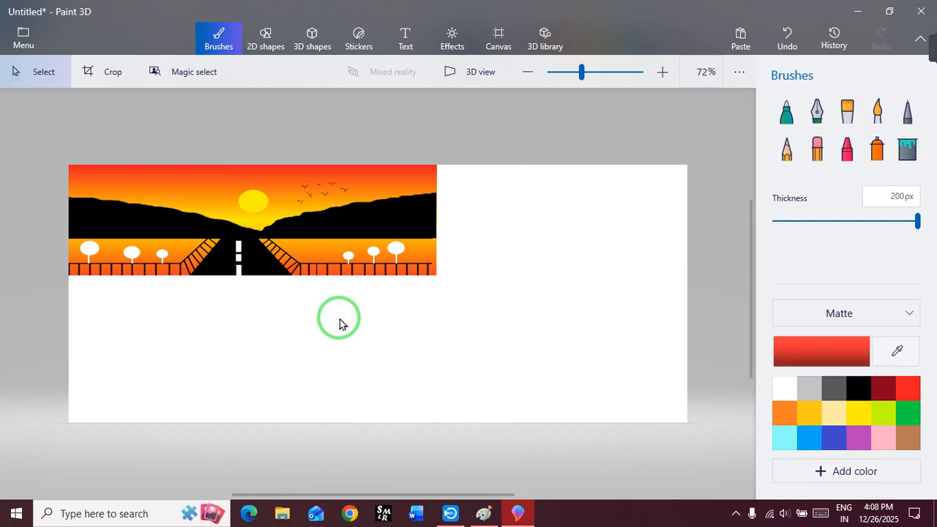
Select an area of about 881 × 284 px around the inserted picture and delete it
drag(340, 314, 480, 205)
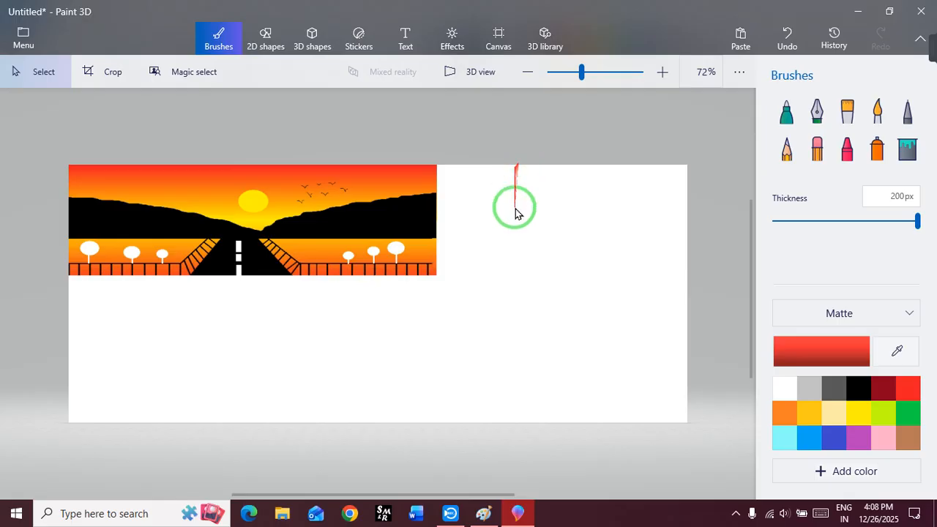
drag(505, 305, 8, 81)
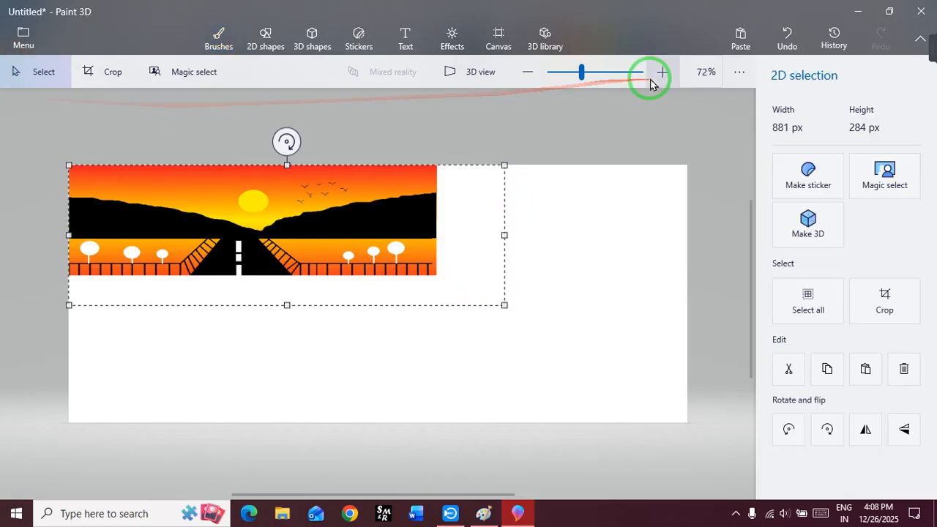
key(Delete)
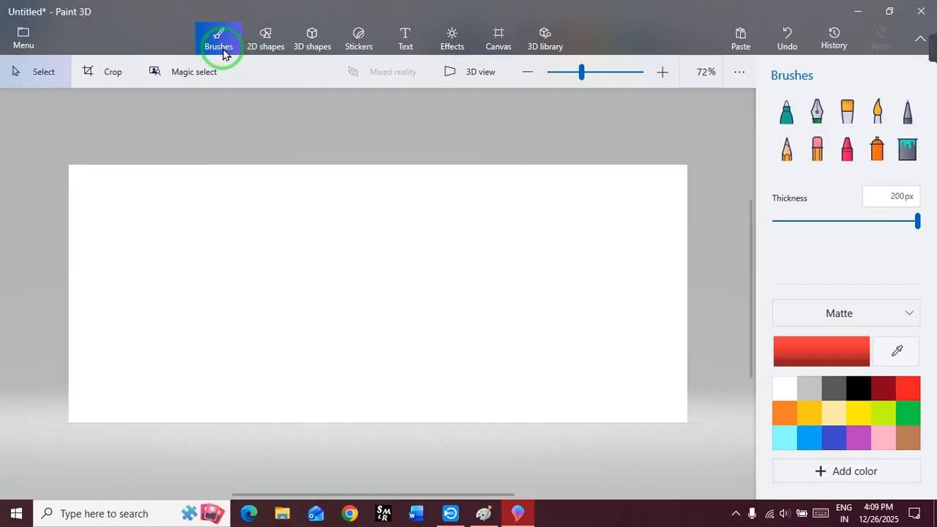
Switch to Paint and draw a black S-shaped curve about 511 px wide, bent down in its left half and up in its right half
click(268, 46)
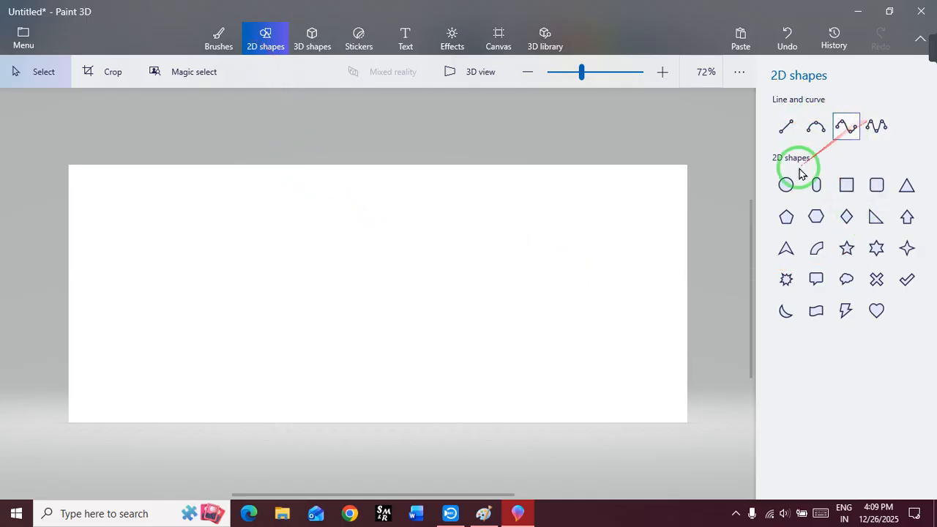
click(484, 512)
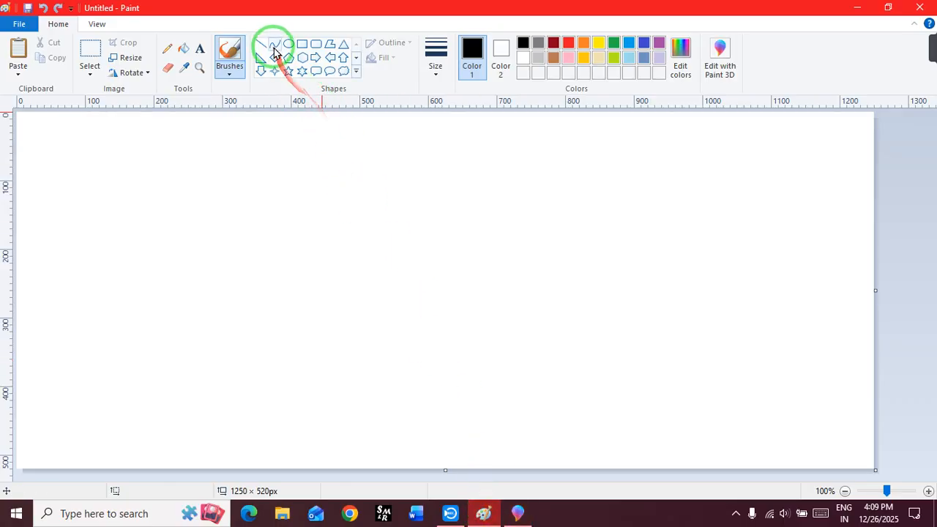
click(275, 47)
drag(161, 223, 512, 214)
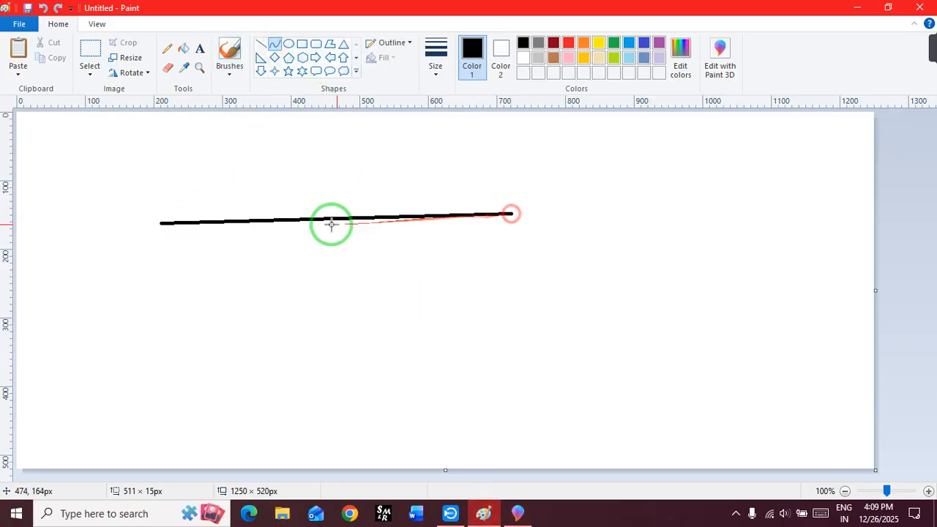
drag(268, 219, 268, 353)
drag(412, 263, 347, 129)
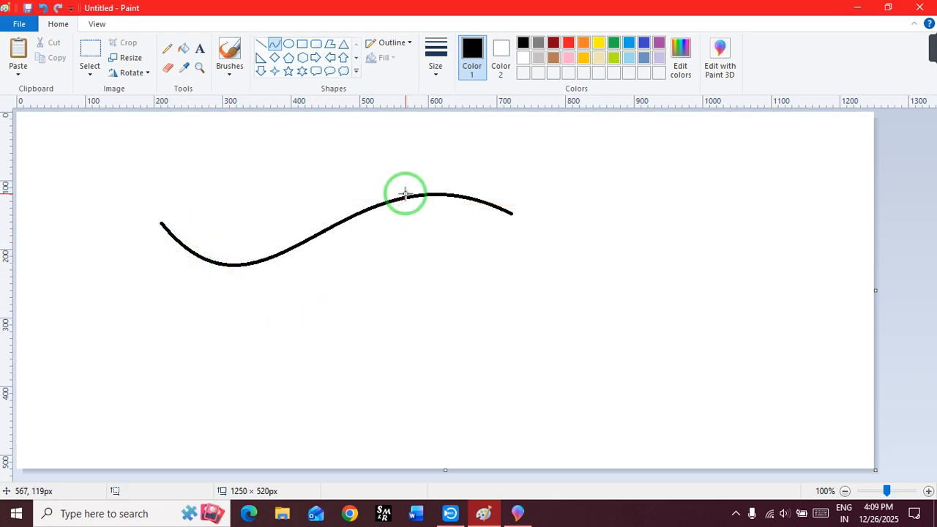
Return to Paint 3D and draw a nearly horizontal black line across the upper part of the canvas
click(516, 514)
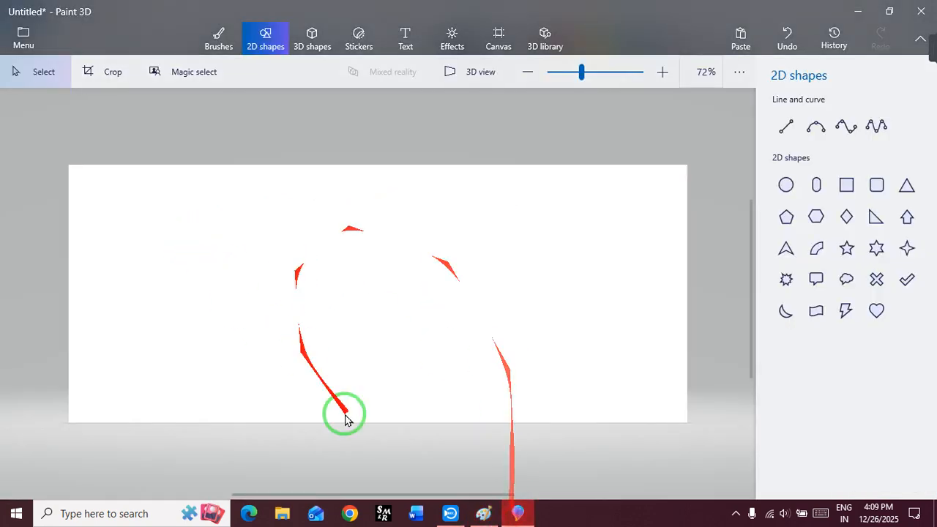
click(784, 126)
drag(166, 210, 530, 203)
click(517, 253)
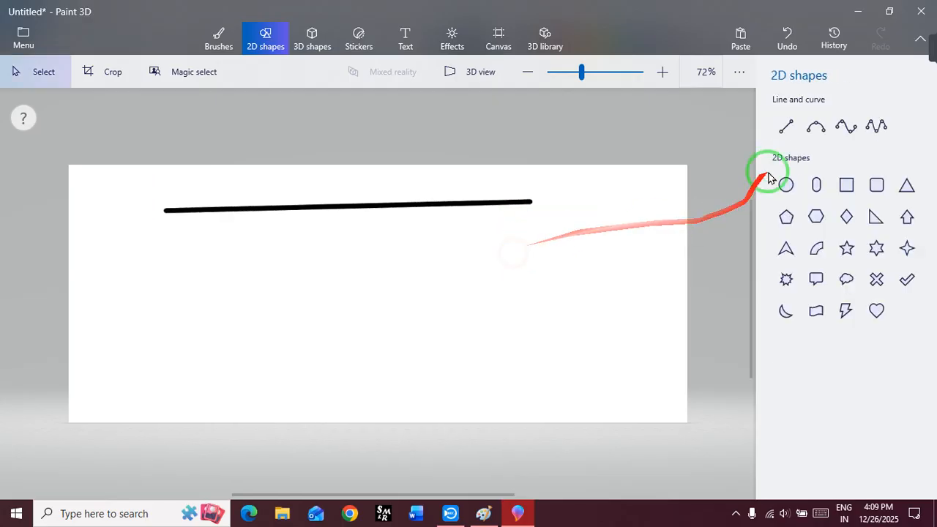
Draw a black 10 px 3-point curve across the line, arching its middle up to the canvas's upper edge
click(817, 130)
drag(157, 256, 577, 231)
drag(362, 190, 358, 168)
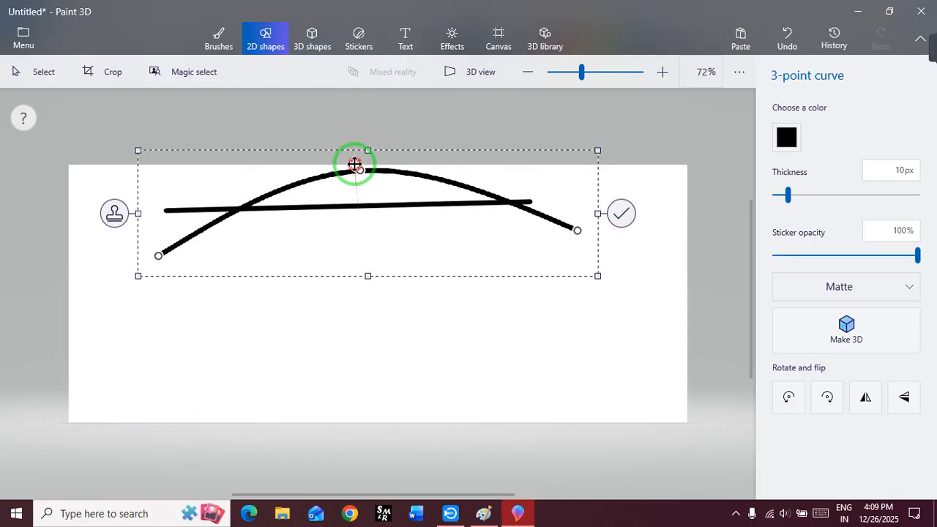
click(350, 344)
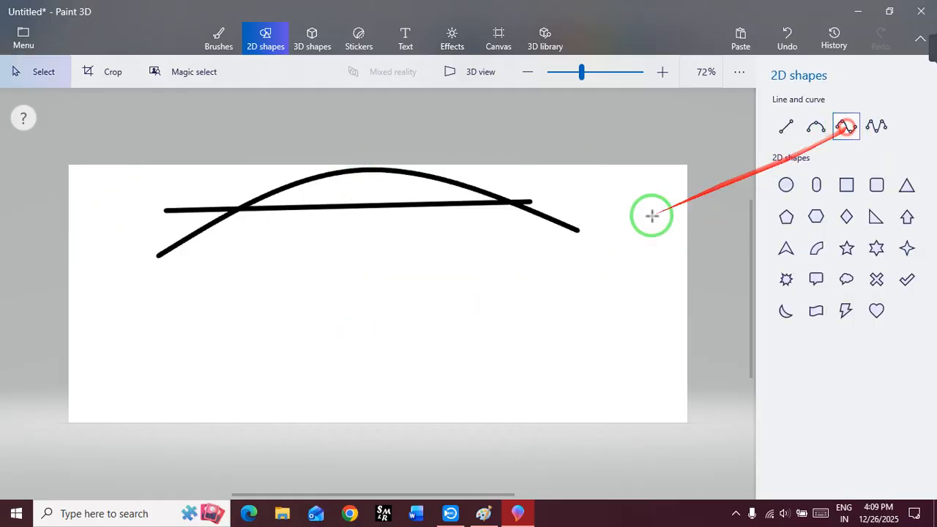
Draw a black 10 px 4-point curve below the line, shaped into a high crest and a deep trough near the canvas's lower edge
click(846, 126)
mouse_move(126, 354)
mouse_down()
mouse_move(447, 339)
mouse_move(520, 263)
mouse_up()
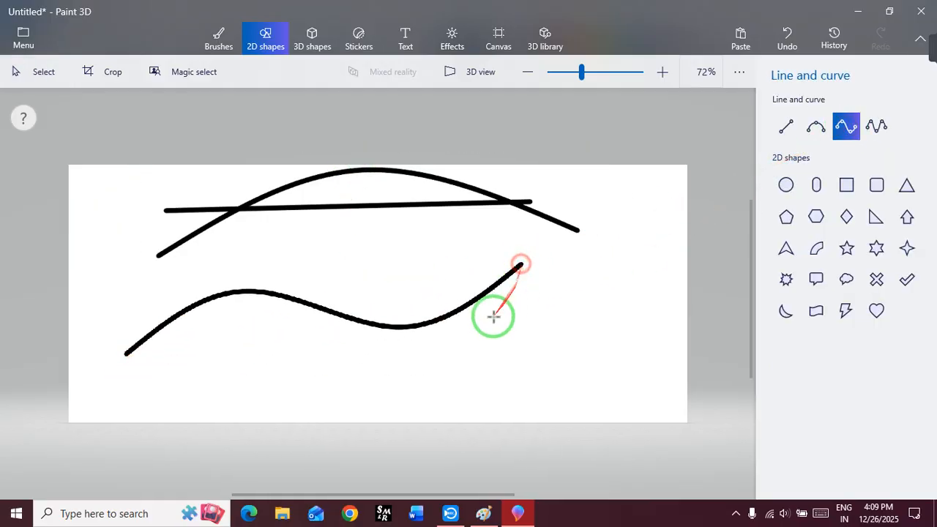
drag(399, 327, 385, 411)
drag(251, 284, 366, 225)
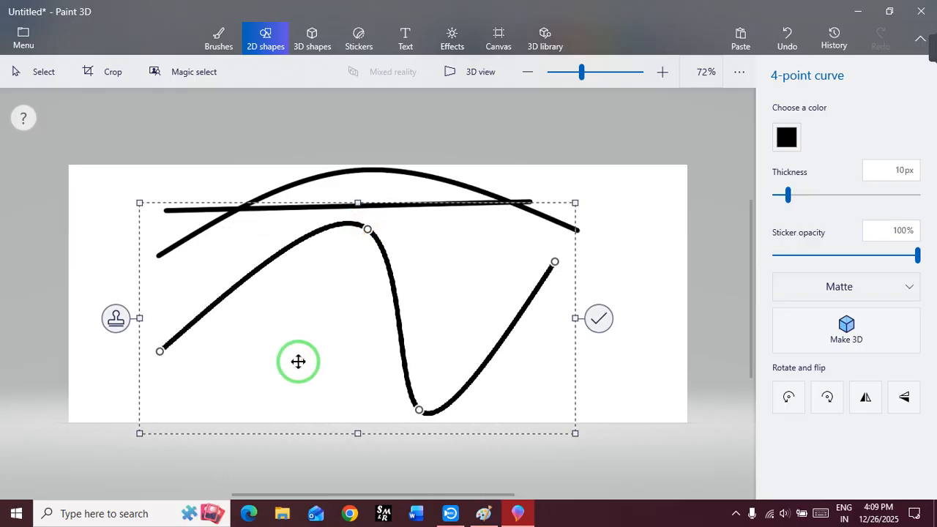
click(649, 218)
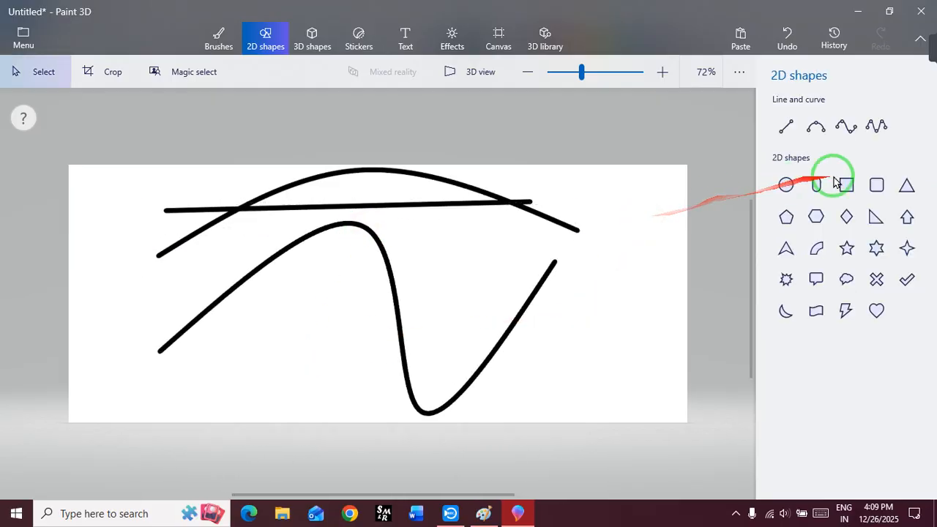
Draw a black 10 px 5-point curve in the canvas's left part and reshape its points into an M
click(877, 128)
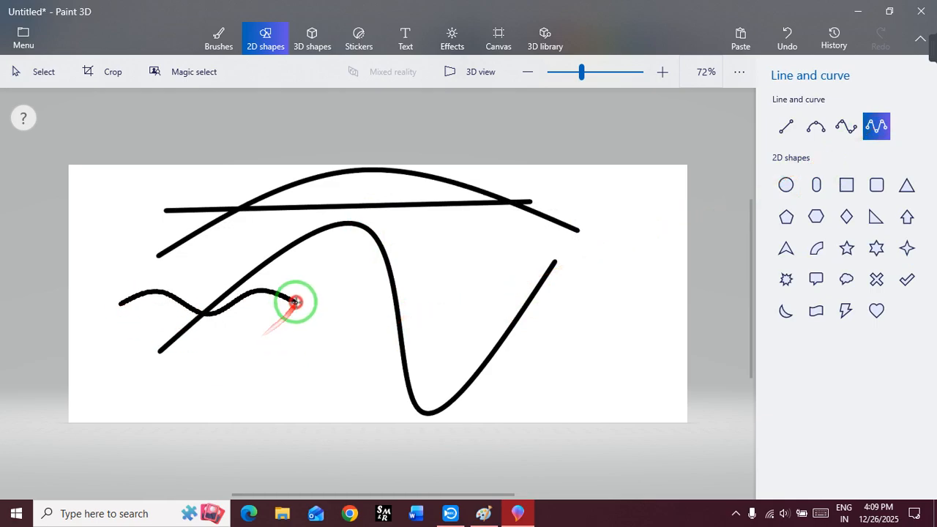
click(295, 301)
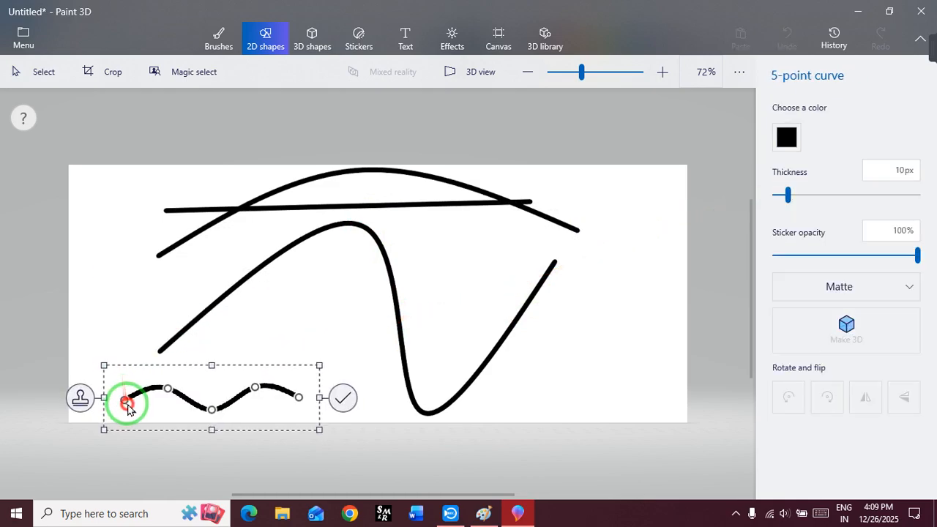
drag(123, 310, 164, 407)
drag(161, 270, 99, 264)
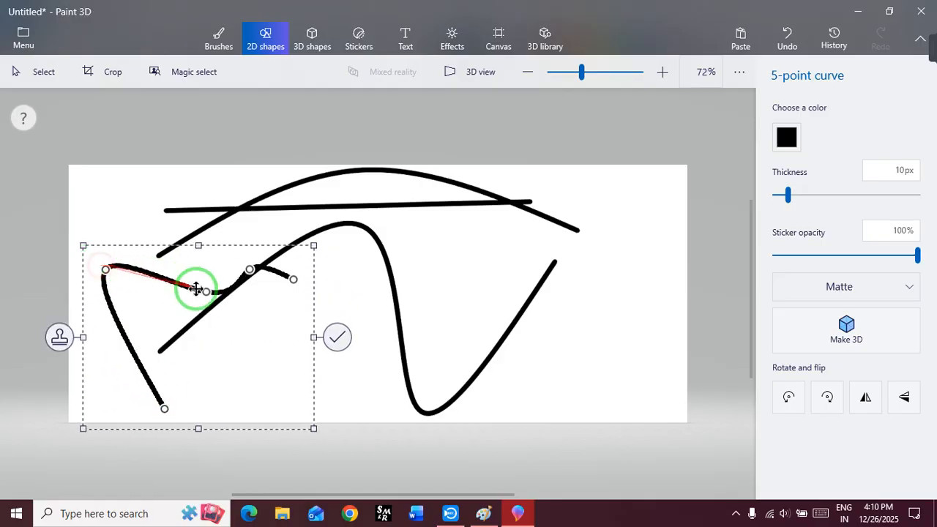
drag(198, 295, 180, 326)
drag(242, 273, 232, 233)
drag(281, 282, 268, 415)
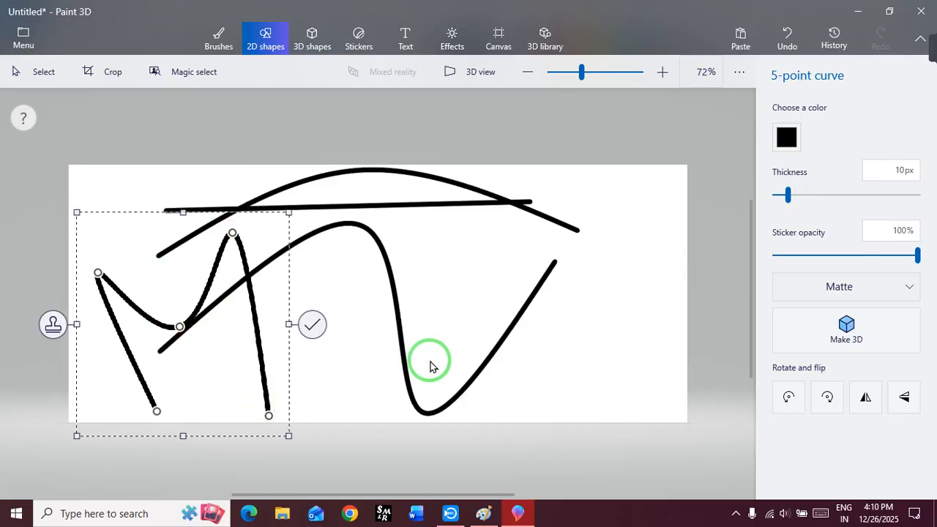
click(502, 216)
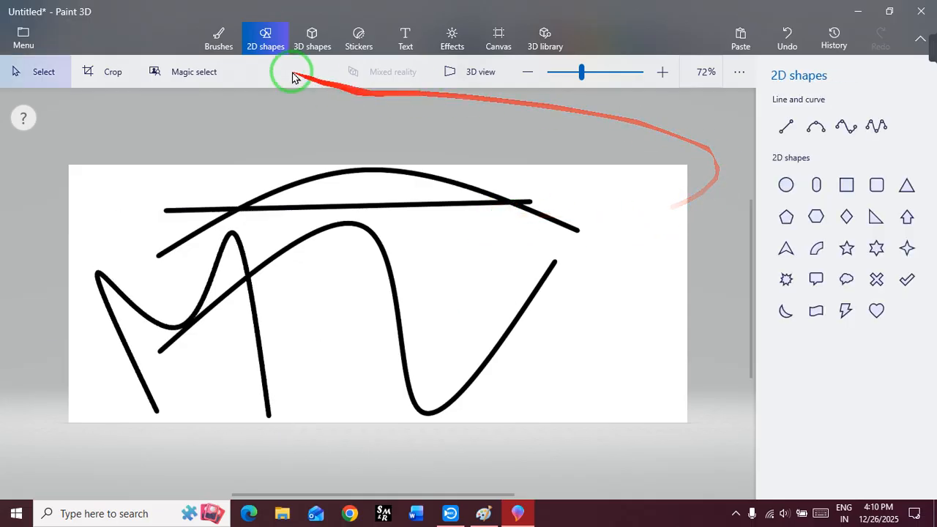
Wipe the line and all the curves off the canvas with the Eraser, and go back to the 2D shapes
click(220, 38)
click(817, 147)
mouse_move(658, 196)
mouse_down()
mouse_move(5, 278)
mouse_move(56, 416)
mouse_move(492, 195)
mouse_move(304, 186)
mouse_up()
click(265, 38)
click(817, 129)
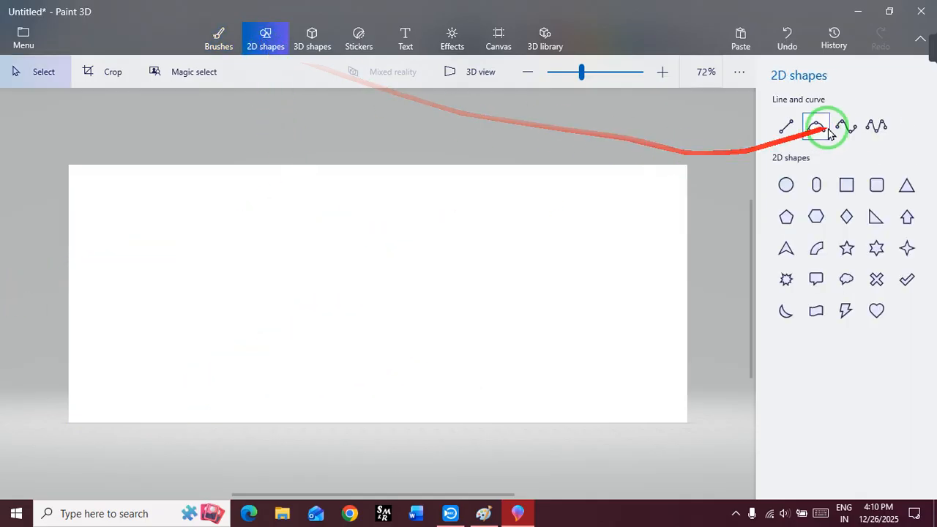
click(877, 128)
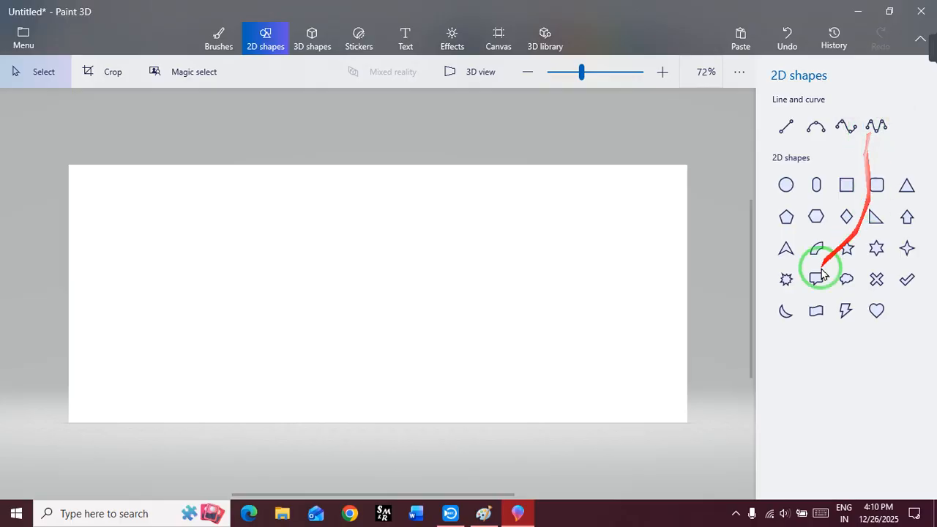
Switch to Paint, draw a black hexagon about 194 × 214 px to the right of the curve, and return to Paint 3D
click(484, 511)
click(303, 57)
drag(643, 156, 776, 303)
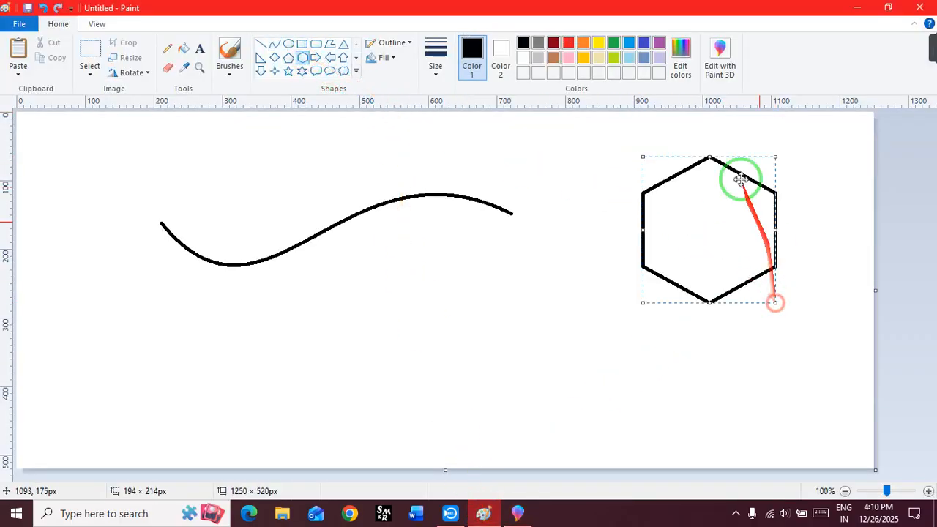
click(529, 506)
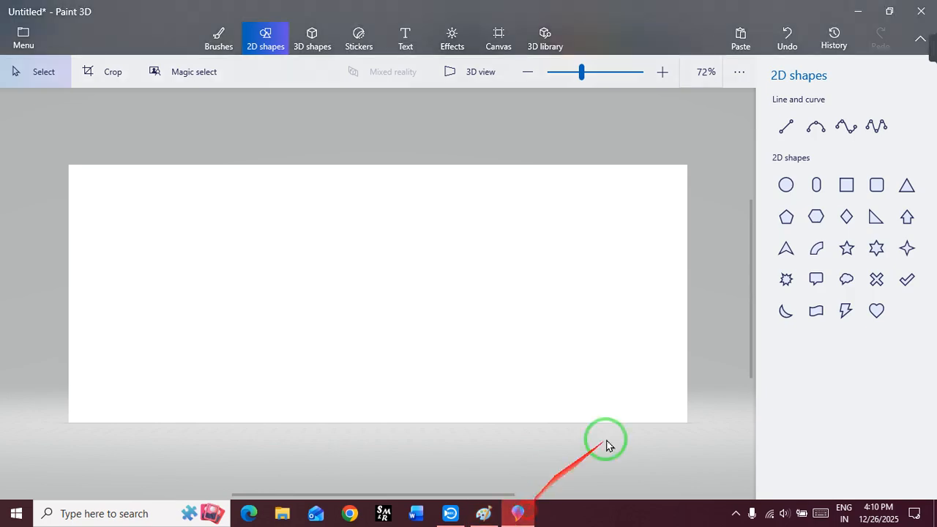
Draw a black 10 px hexagon in the canvas's left half and try a lower sticker opacity, ending back at 100%
click(816, 216)
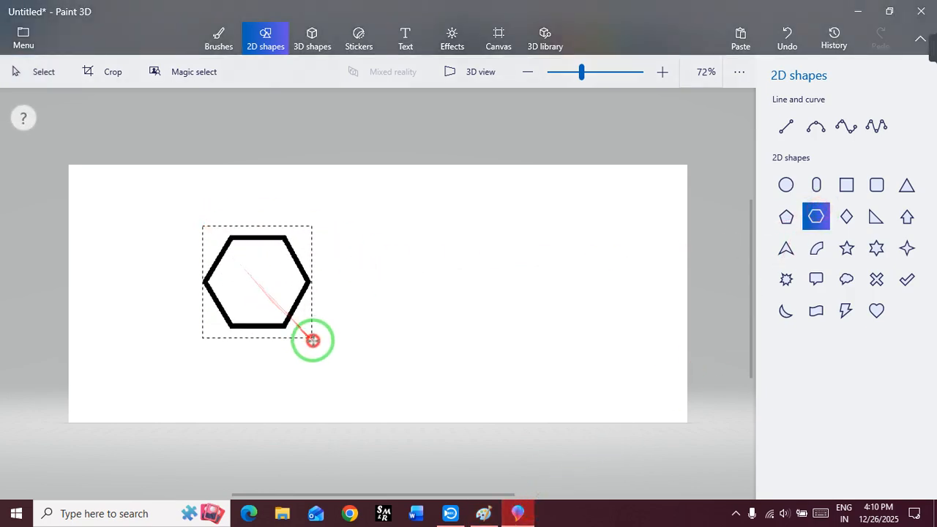
drag(316, 342, 314, 343)
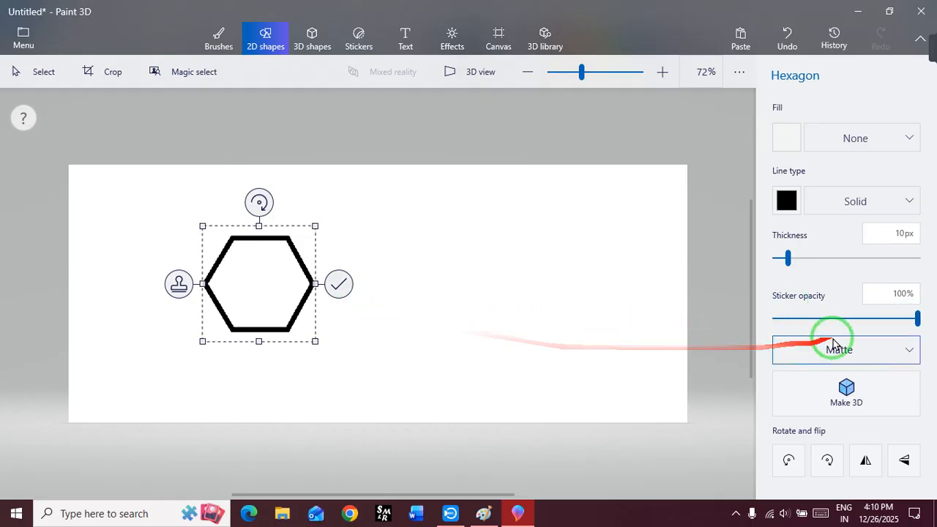
drag(901, 320, 855, 321)
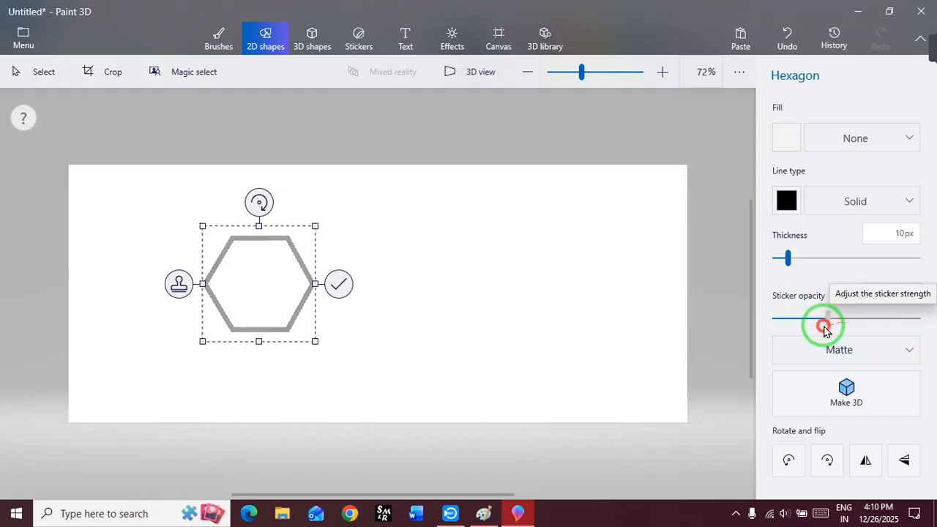
drag(787, 331, 933, 348)
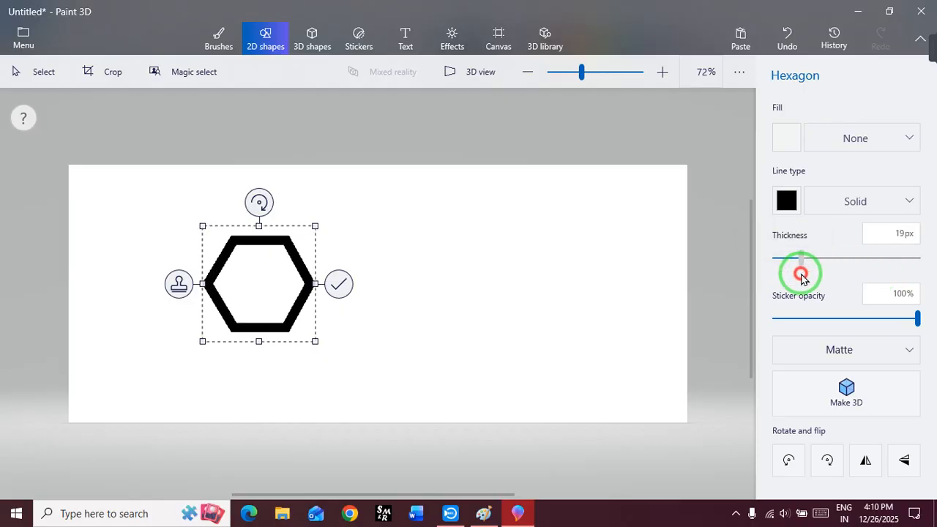
Set the hexagon's outline thickness to 23 px and its line color to bright red, trying dark red first
drag(808, 278, 789, 233)
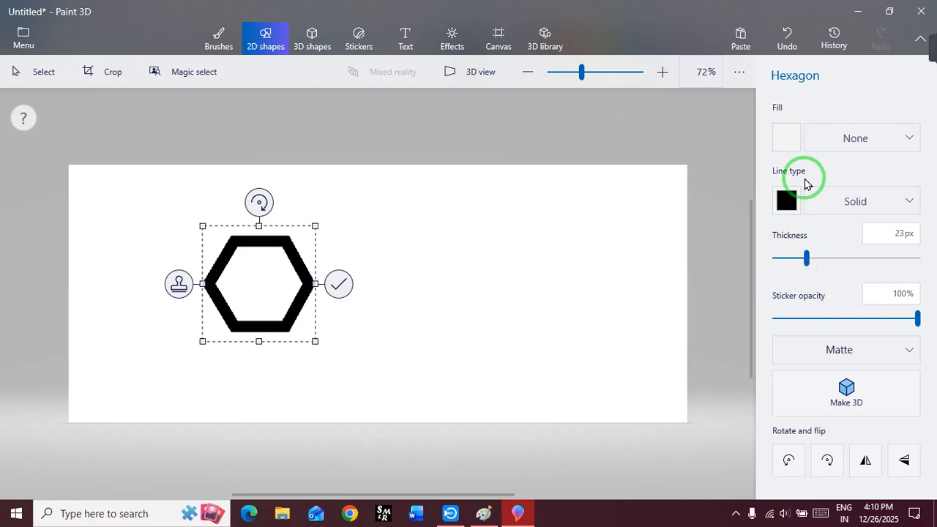
click(785, 202)
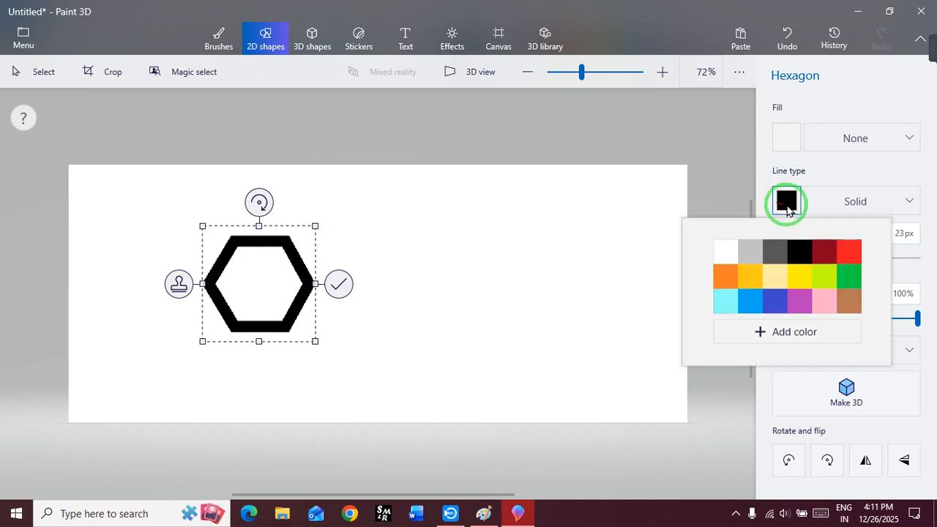
click(827, 252)
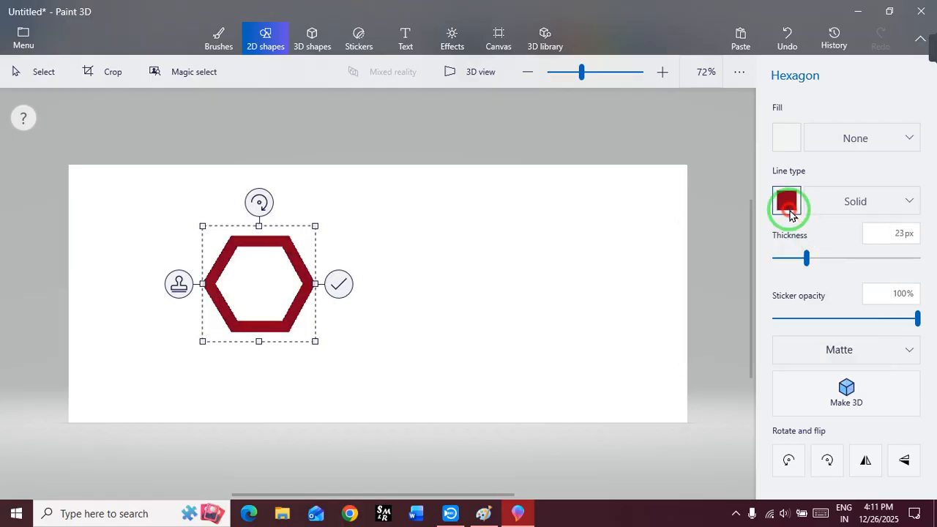
click(788, 209)
click(849, 252)
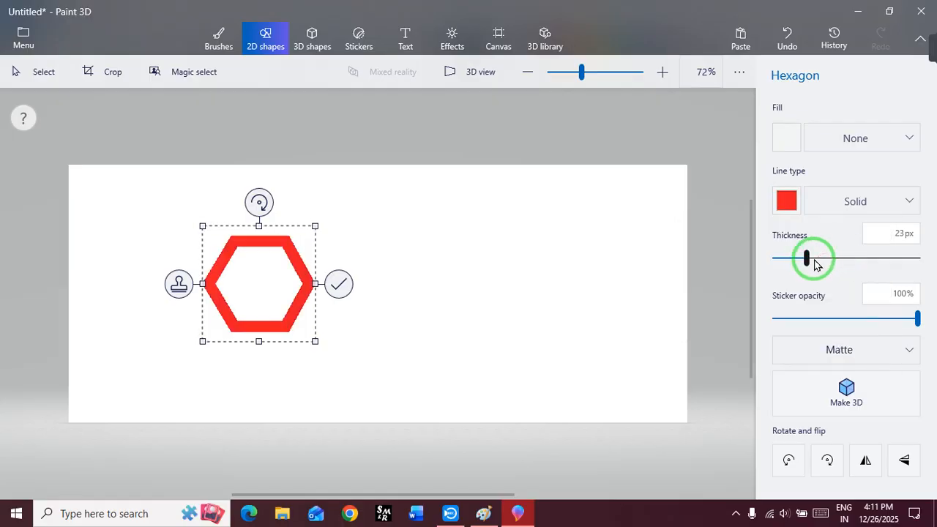
Give the hexagon a solid gold fill with a solid red outline, trying blue and red fills first
click(855, 203)
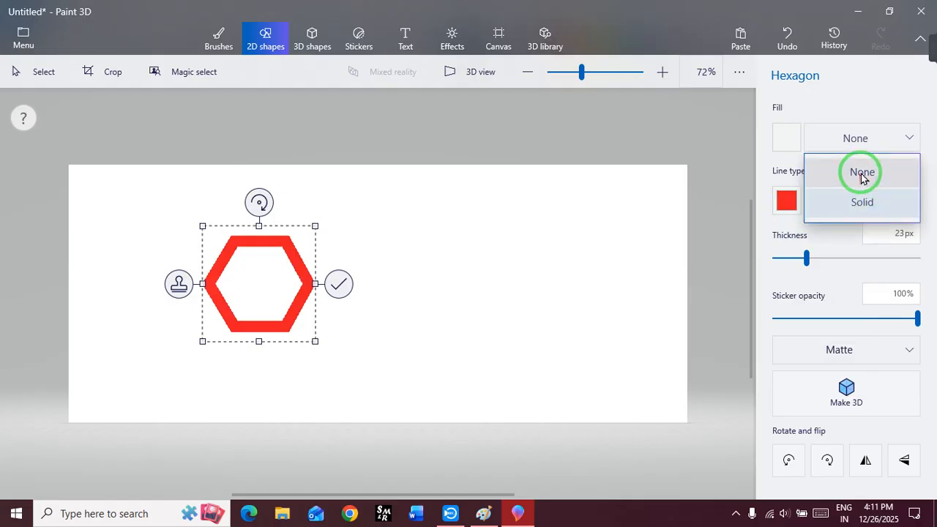
click(861, 174)
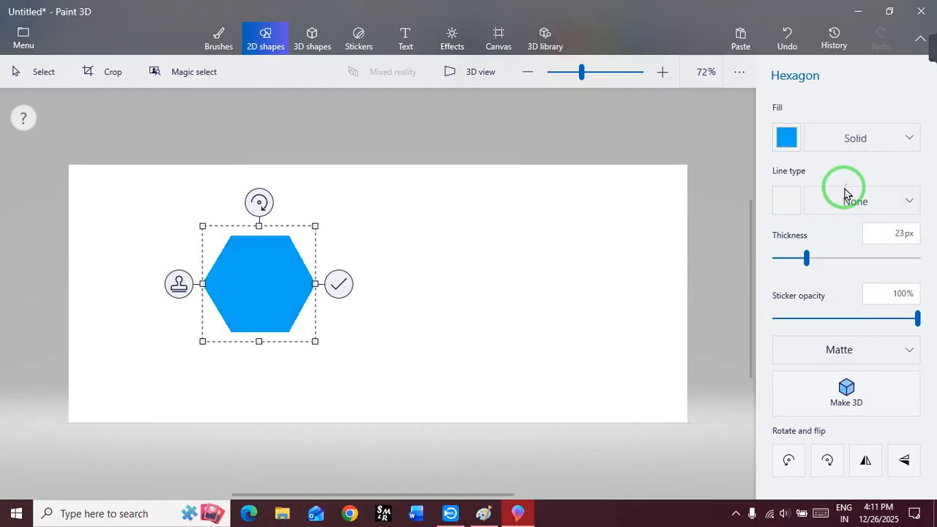
click(837, 212)
click(839, 237)
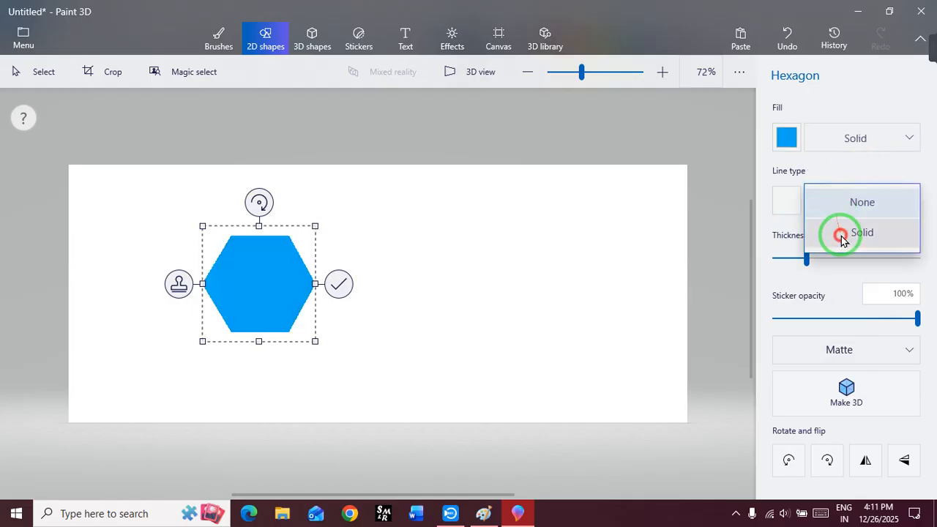
click(786, 136)
click(846, 194)
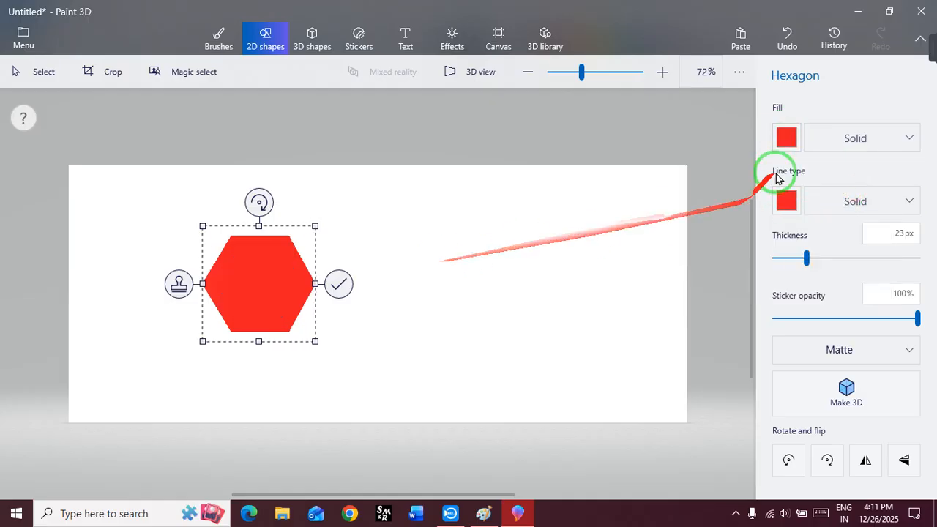
click(786, 136)
click(752, 214)
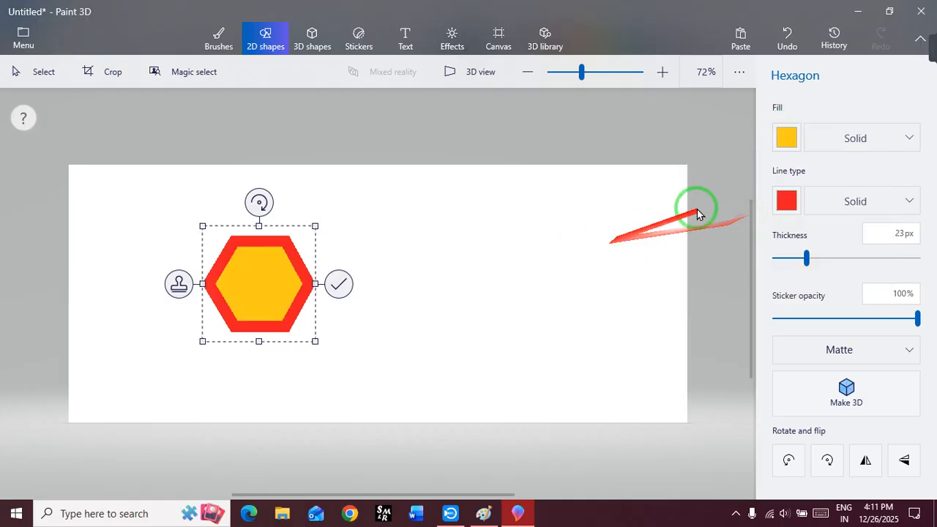
Set the hexagon's fill to None and delete the hexagon from the canvas
click(842, 146)
click(867, 111)
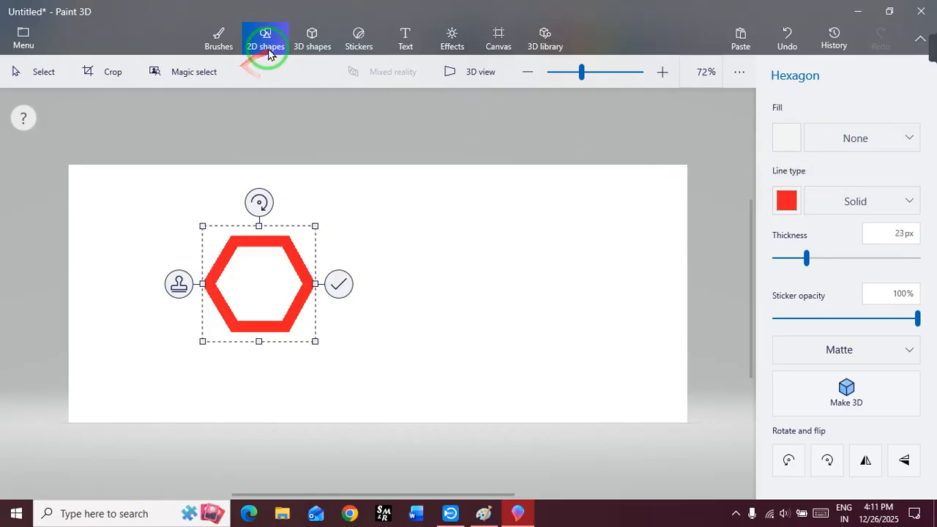
click(461, 370)
drag(139, 191, 388, 366)
key(Delete)
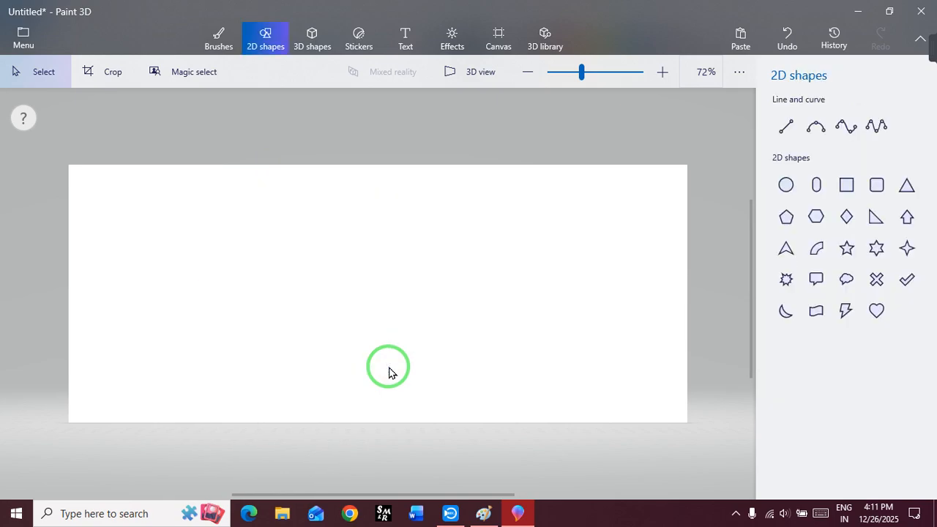
Draw a straight red matte 60 px tube with the rounded Tube brush, sloping slightly down in the canvas's left half
click(313, 50)
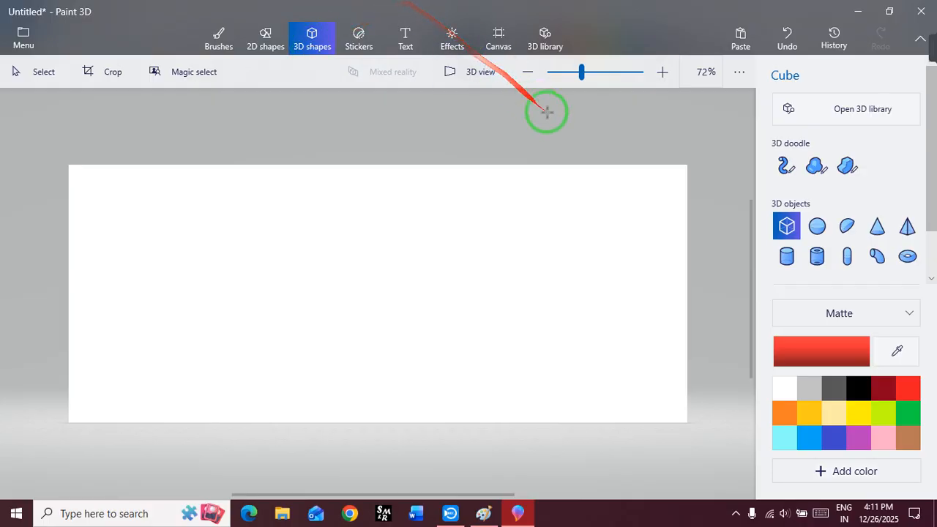
click(780, 170)
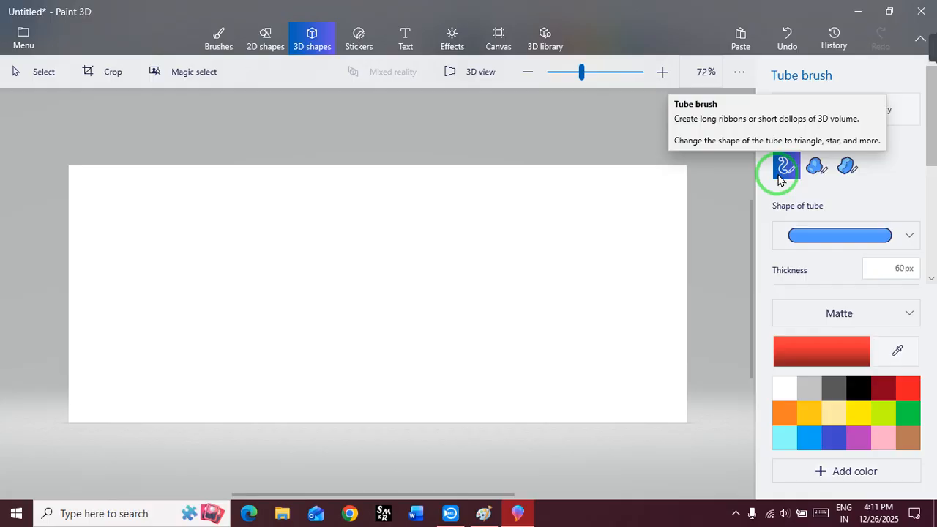
drag(210, 252, 360, 274)
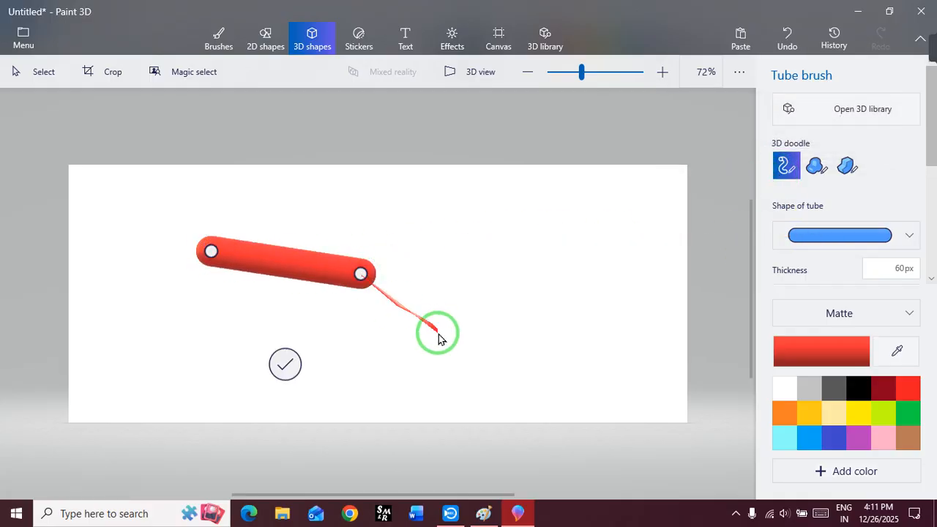
click(290, 367)
Rotate the red tube about its axes until it leans steeply, move it to the canvas's left edge, and deselect it
drag(293, 331, 361, 359)
mouse_move(381, 267)
mouse_down()
mouse_move(390, 380)
mouse_move(386, 259)
mouse_up()
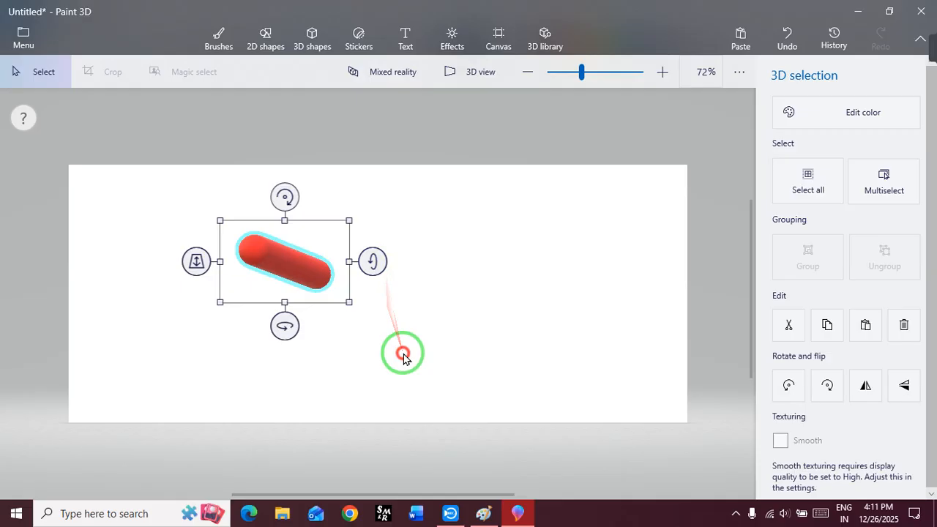
click(403, 357)
click(304, 271)
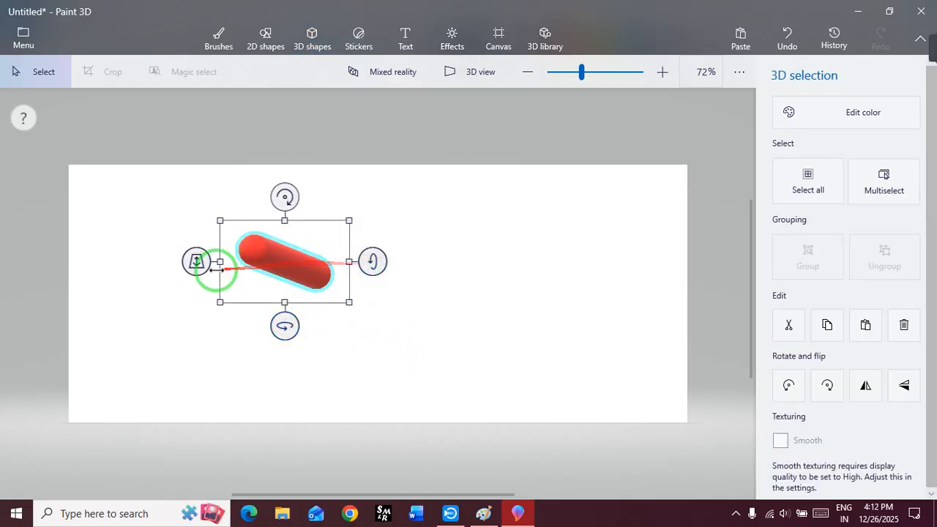
mouse_move(285, 198)
mouse_down()
mouse_move(412, 294)
mouse_move(231, 342)
mouse_move(259, 180)
mouse_move(283, 183)
mouse_move(289, 195)
mouse_up()
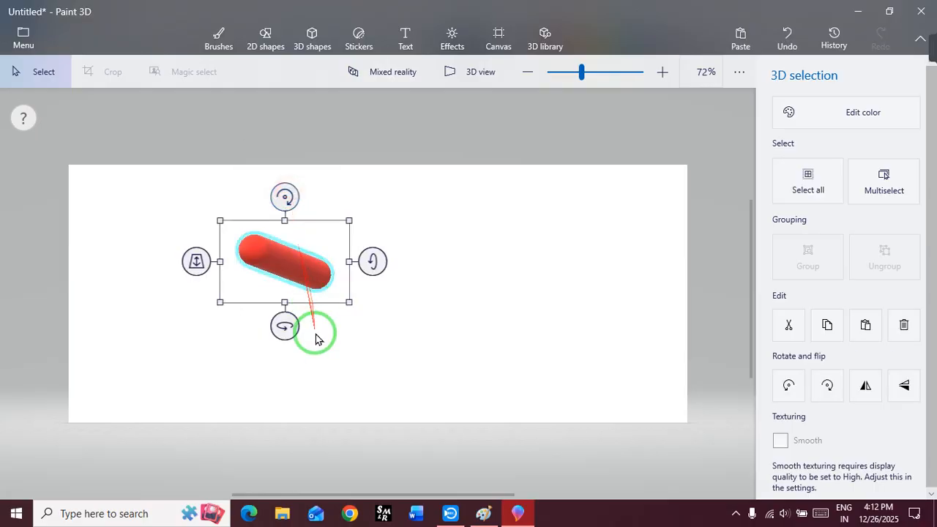
drag(376, 261, 379, 229)
drag(293, 383, 393, 372)
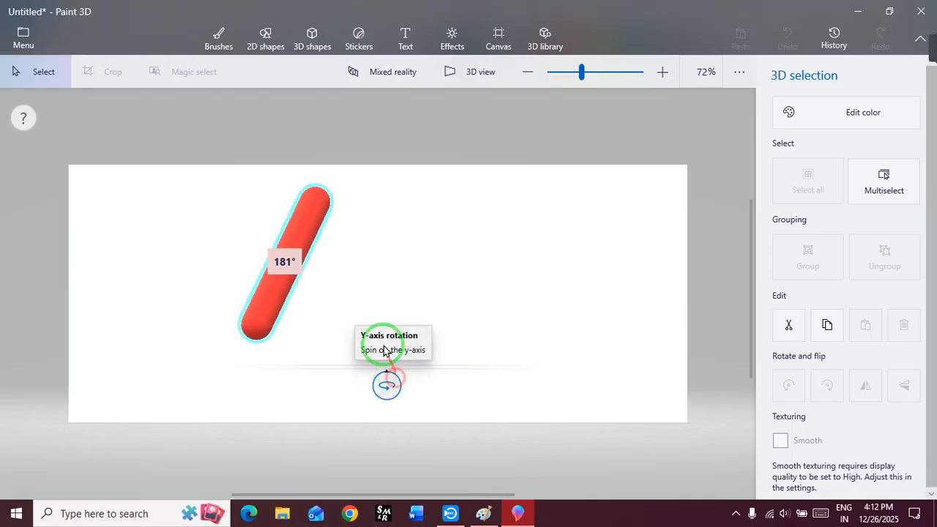
drag(323, 229, 169, 252)
click(488, 261)
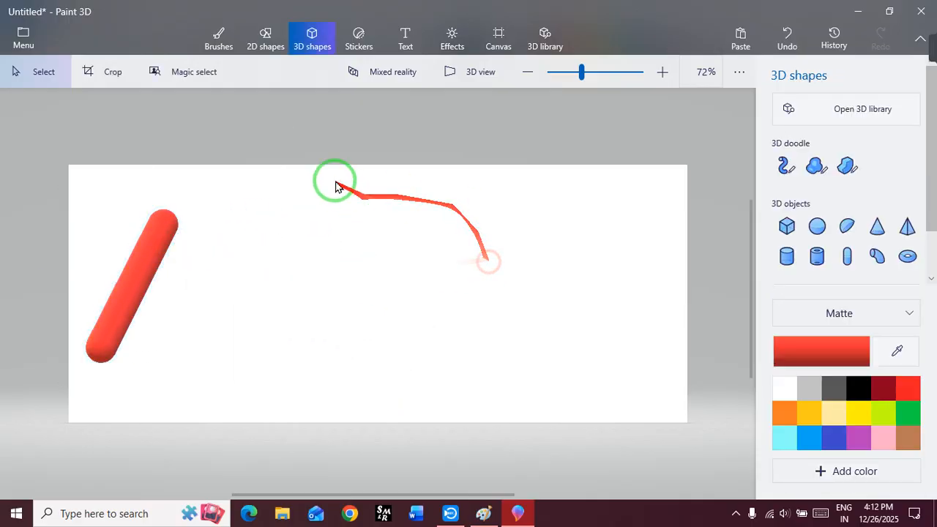
Draw the Devanagari letters रा in red beside the tube, using the Tube brush with the hexagonal tube shape at 60 px
click(783, 168)
click(917, 241)
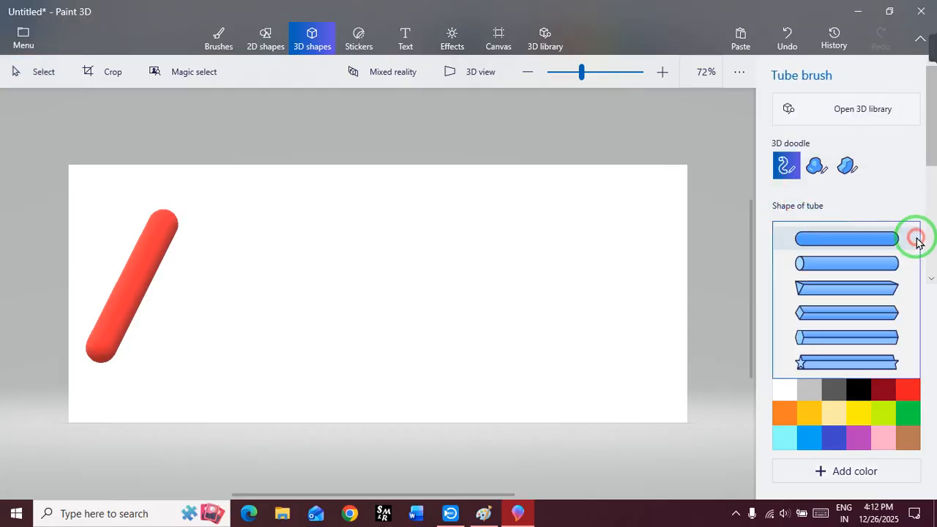
click(845, 341)
mouse_move(316, 227)
mouse_down()
mouse_move(341, 212)
mouse_move(322, 303)
mouse_move(333, 290)
mouse_move(418, 375)
mouse_move(457, 388)
mouse_move(457, 401)
mouse_up()
mouse_move(436, 217)
mouse_down()
mouse_move(424, 236)
mouse_move(427, 334)
mouse_up()
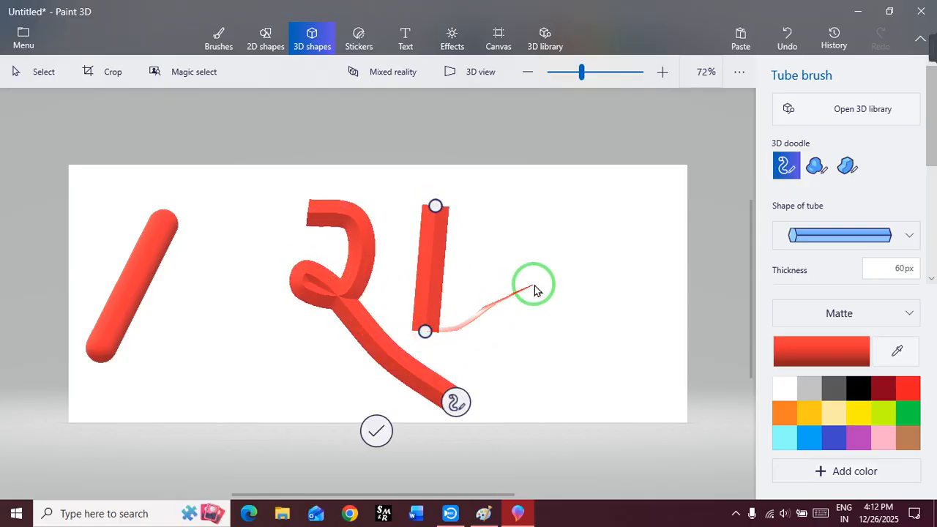
click(376, 430)
Spin the रा tube lettering about its y- and x-axes and delete it
mouse_move(387, 444)
mouse_down()
mouse_move(320, 443)
mouse_move(227, 423)
mouse_move(344, 475)
mouse_move(464, 475)
mouse_move(180, 424)
mouse_move(359, 473)
mouse_move(557, 501)
mouse_move(397, 510)
mouse_move(406, 516)
mouse_up()
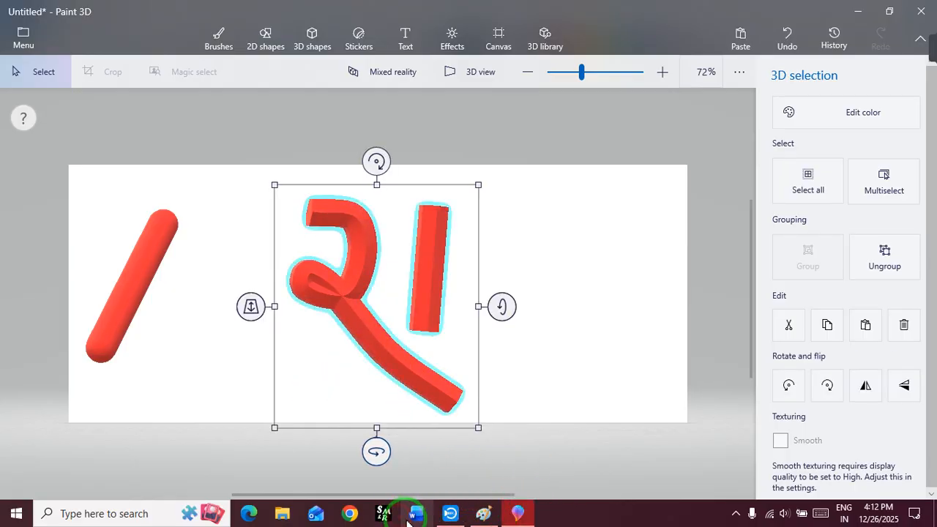
mouse_move(504, 308)
mouse_down()
mouse_move(564, 510)
mouse_move(549, 330)
mouse_up()
key(Delete)
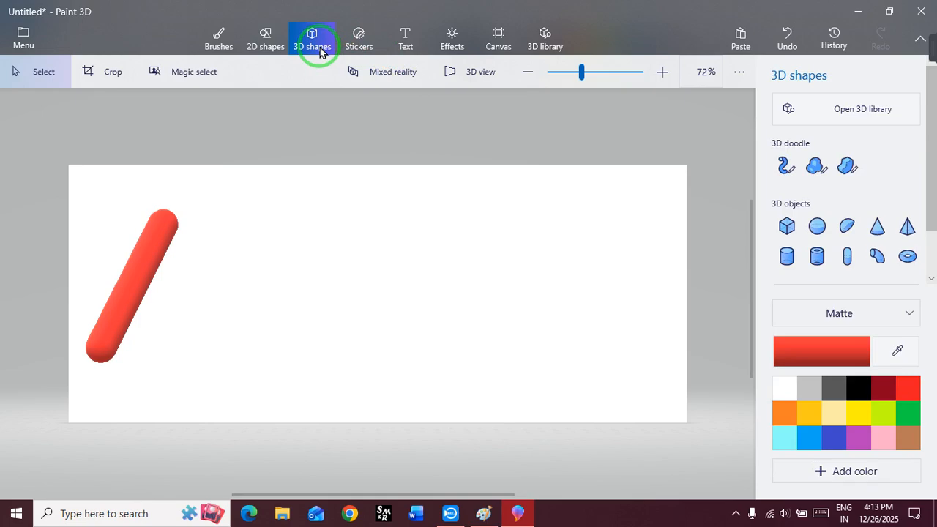
Write राम with a headline bar across the middle of the canvas using a red 60 px star-shaped Tube brush
click(787, 165)
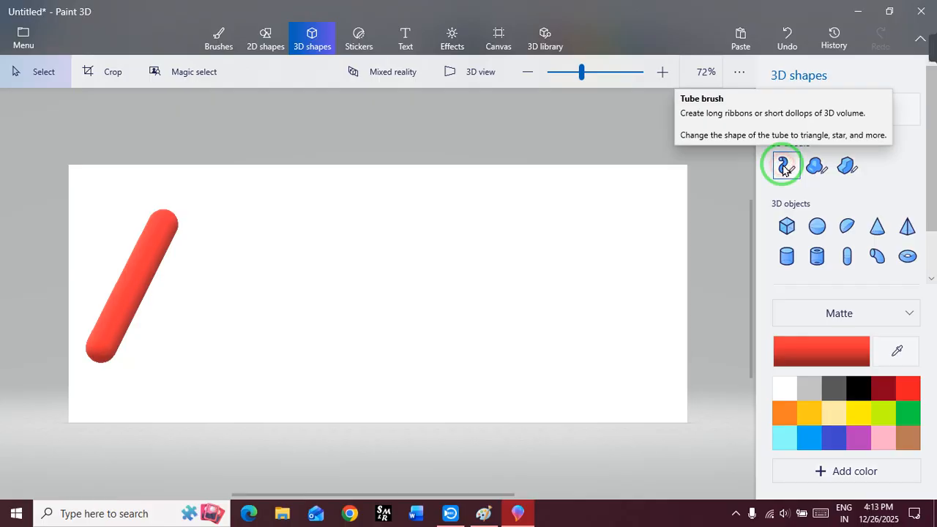
click(784, 166)
click(813, 233)
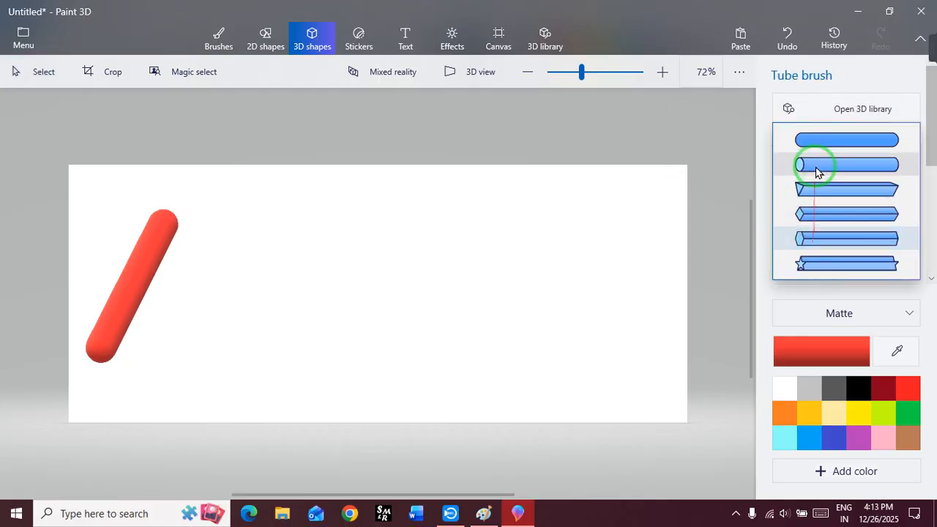
click(818, 262)
mouse_move(750, 253)
mouse_down()
mouse_move(513, 320)
mouse_move(267, 232)
mouse_up()
drag(288, 300, 376, 363)
drag(363, 206, 364, 306)
mouse_move(442, 197)
mouse_down()
mouse_move(433, 297)
mouse_move(501, 236)
mouse_up()
drag(499, 202, 485, 301)
drag(417, 207, 242, 215)
drag(407, 209, 539, 189)
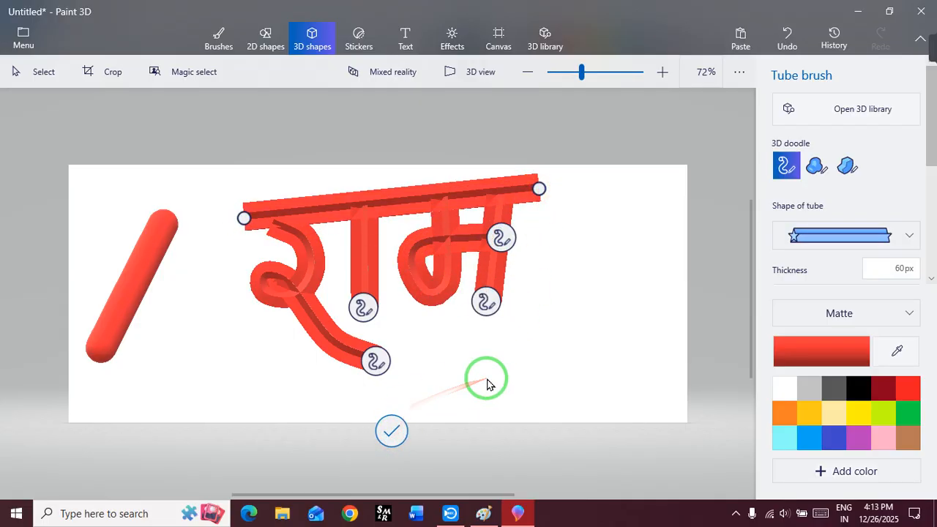
click(391, 430)
Rotate the राम lettering about its y- and x-axes to view it from different angles, and delete it
mouse_move(390, 410)
mouse_down()
mouse_move(473, 420)
mouse_move(416, 418)
mouse_up()
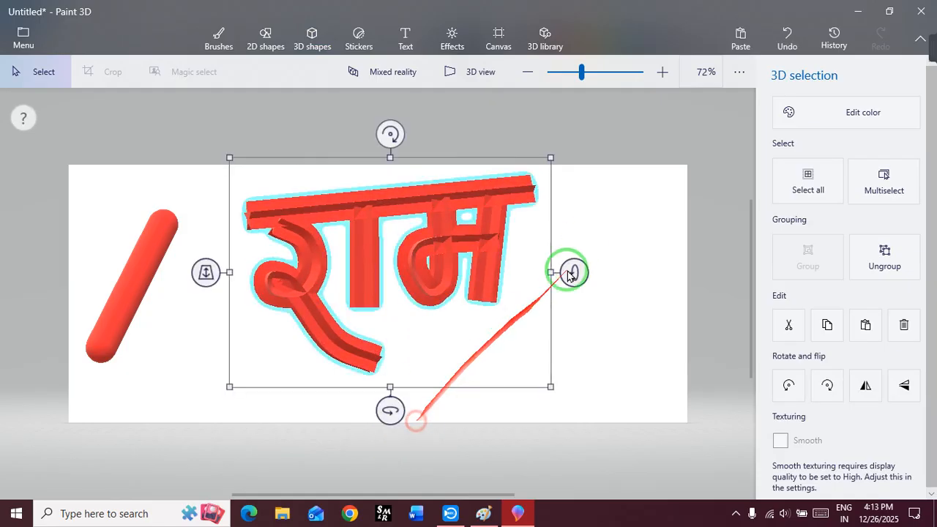
drag(575, 271, 606, 283)
drag(400, 417, 437, 435)
drag(556, 272, 573, 230)
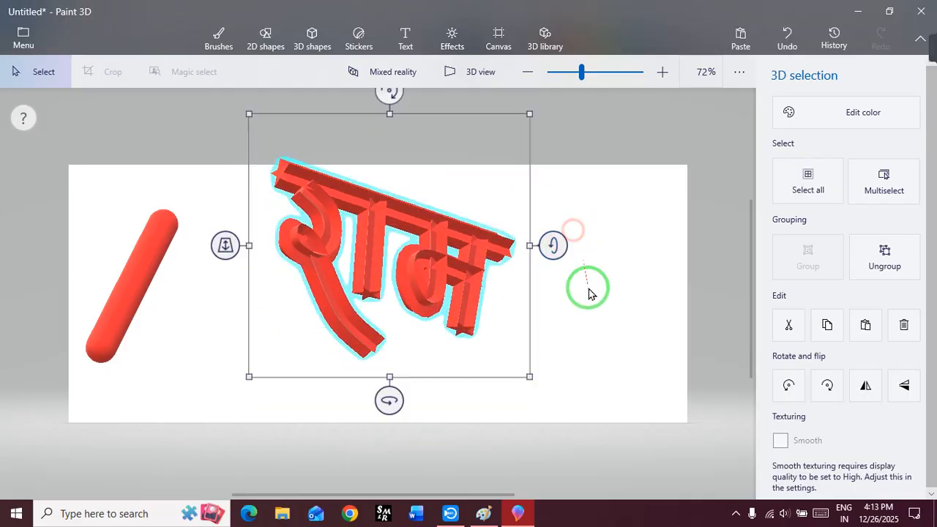
click(606, 254)
click(423, 228)
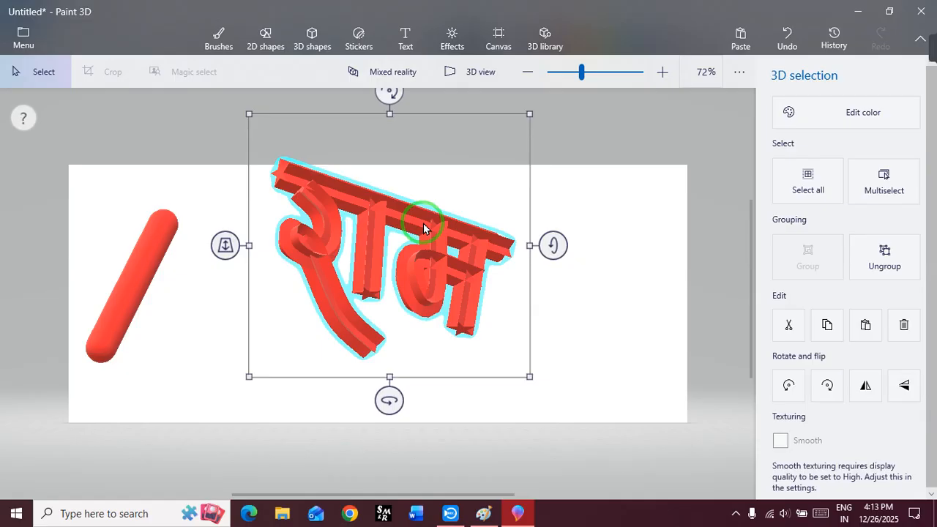
key(Delete)
click(783, 167)
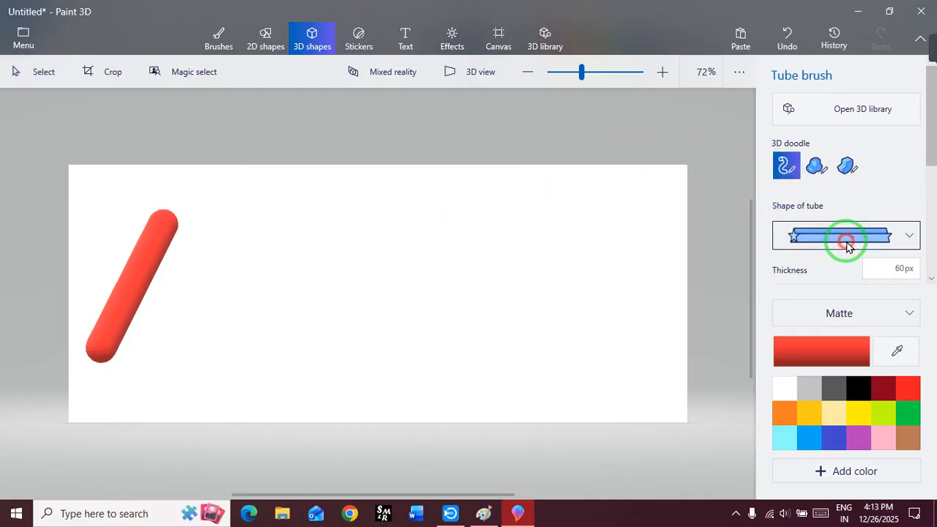
click(847, 246)
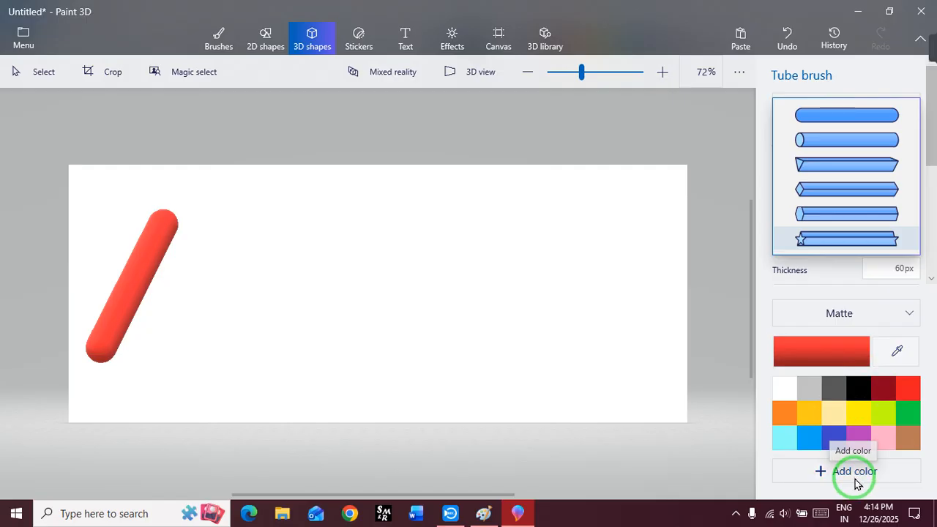
click(671, 347)
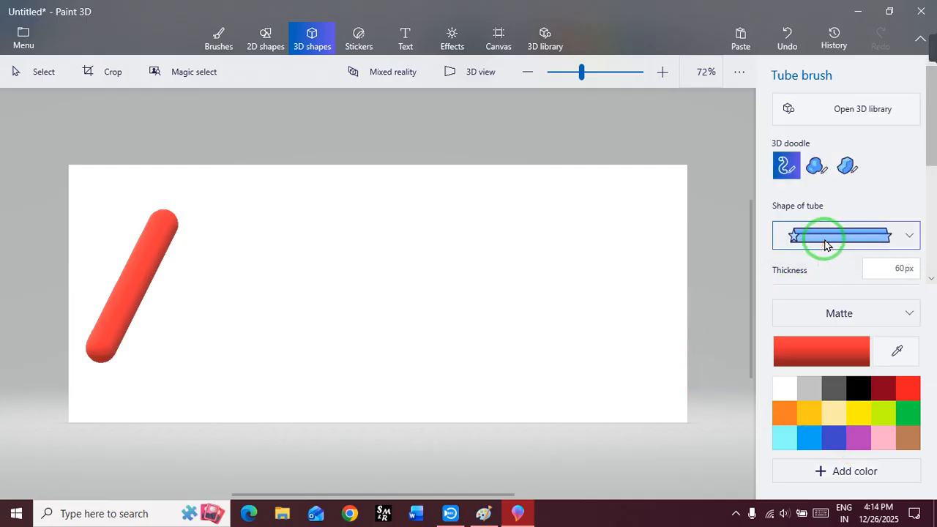
Draw a red, roughly rectangular pillow in the middle of the canvas with the Soft edge doodle and spin it about its y-axis
click(815, 168)
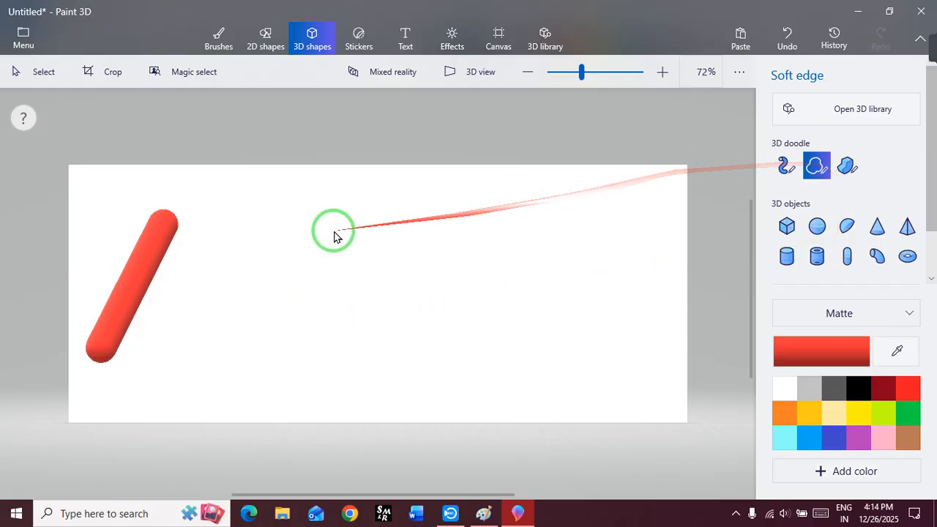
mouse_move(316, 223)
mouse_down()
mouse_move(315, 357)
mouse_move(360, 383)
mouse_move(414, 384)
mouse_move(440, 336)
mouse_move(442, 210)
mouse_move(341, 220)
mouse_move(497, 318)
mouse_up()
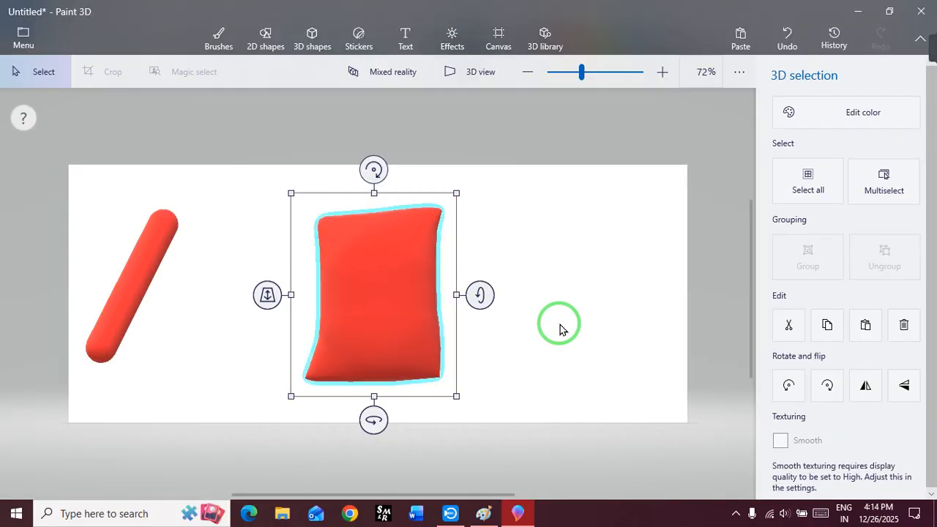
drag(391, 441, 374, 454)
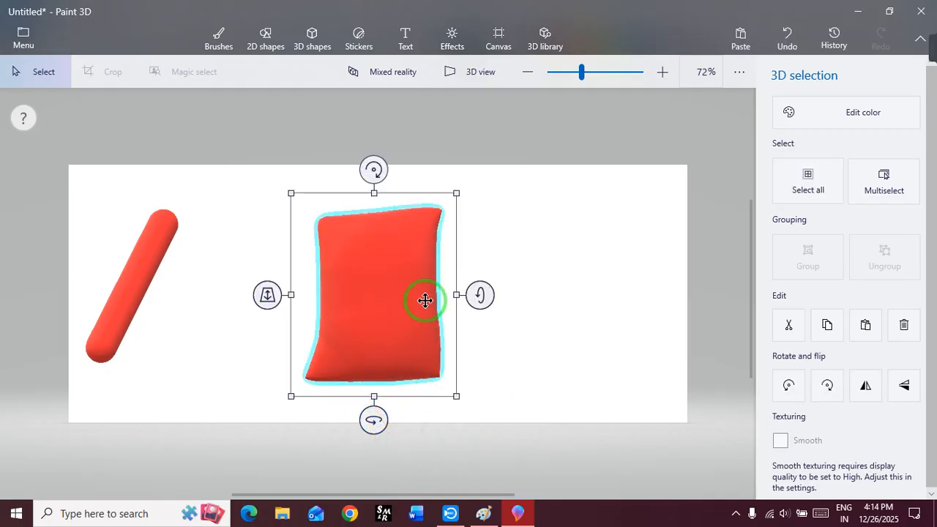
Recolor the soft-edge pillow yellow
click(853, 121)
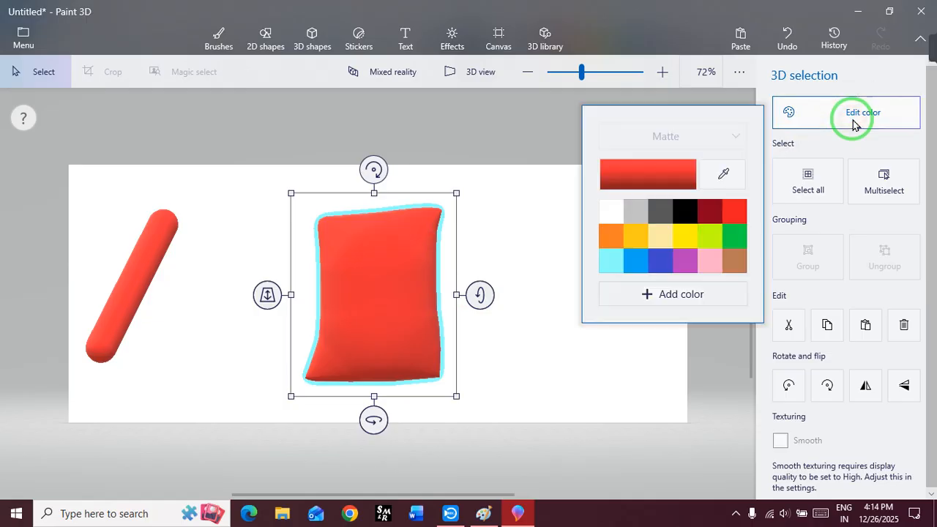
click(689, 234)
click(470, 337)
Turn the yellow pillow around about its y-axis and move it up and closer to the red tube
click(383, 299)
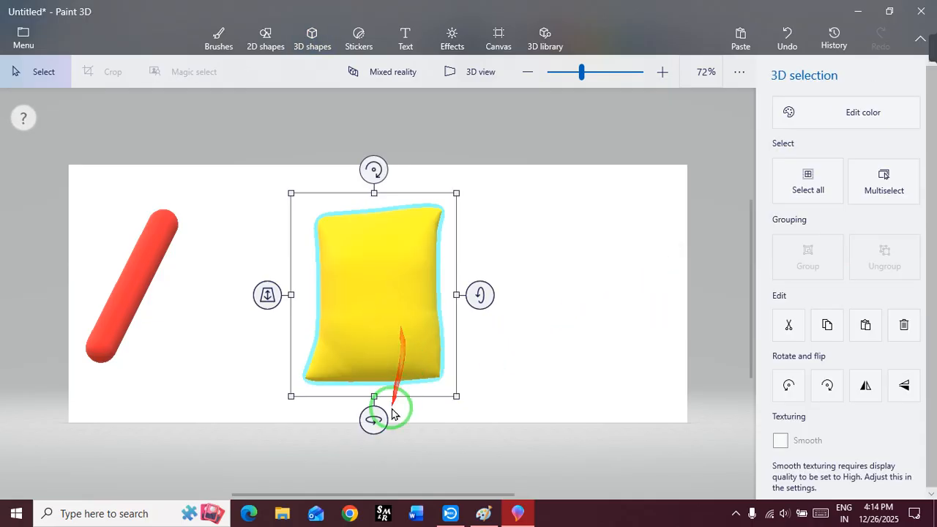
drag(377, 419, 525, 425)
drag(403, 319, 334, 259)
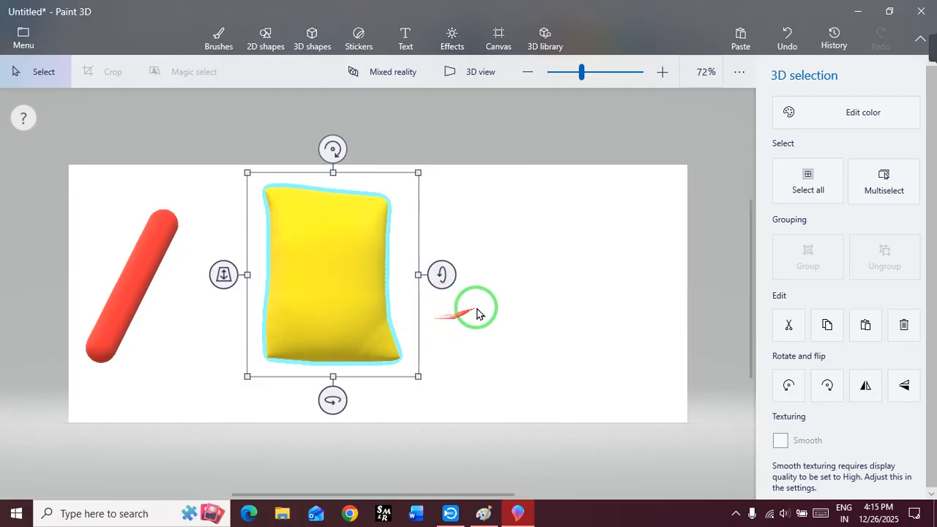
click(569, 261)
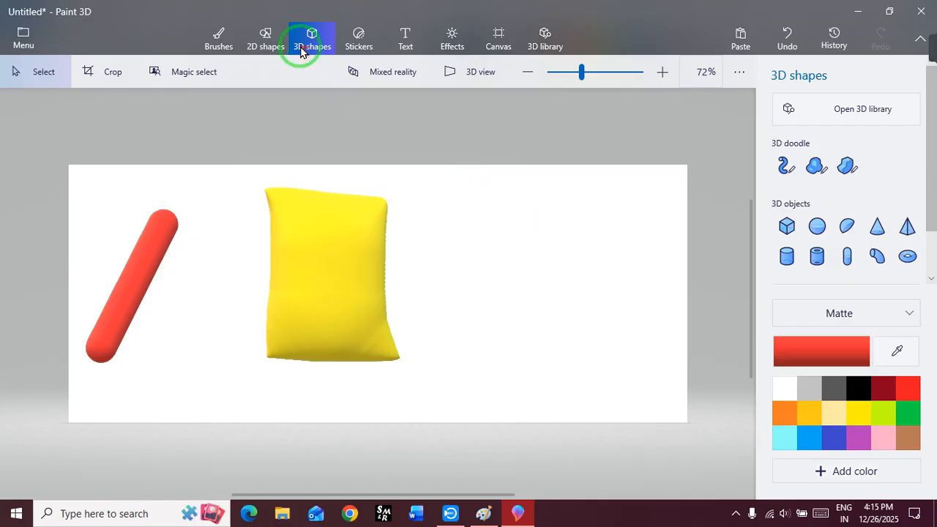
Apply the Tongue sticker to the middle of the yellow pillow's face
click(356, 46)
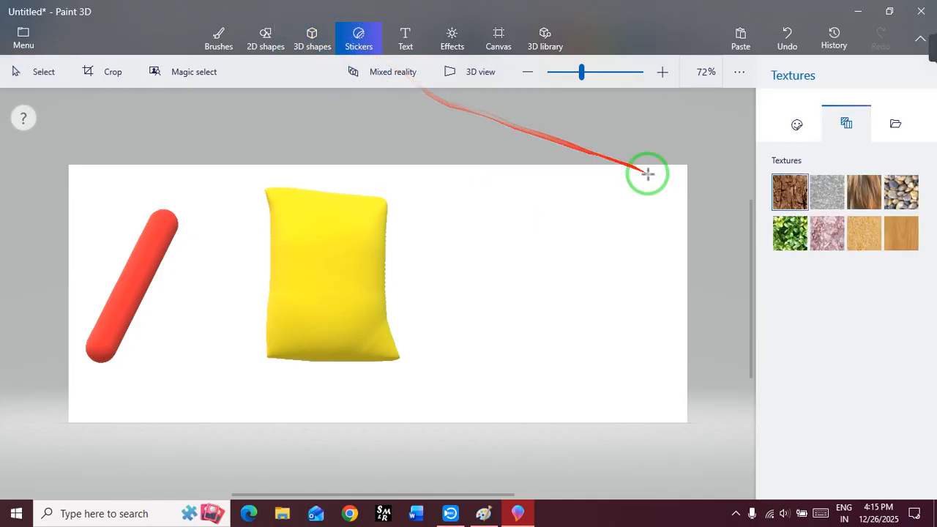
click(828, 192)
click(864, 232)
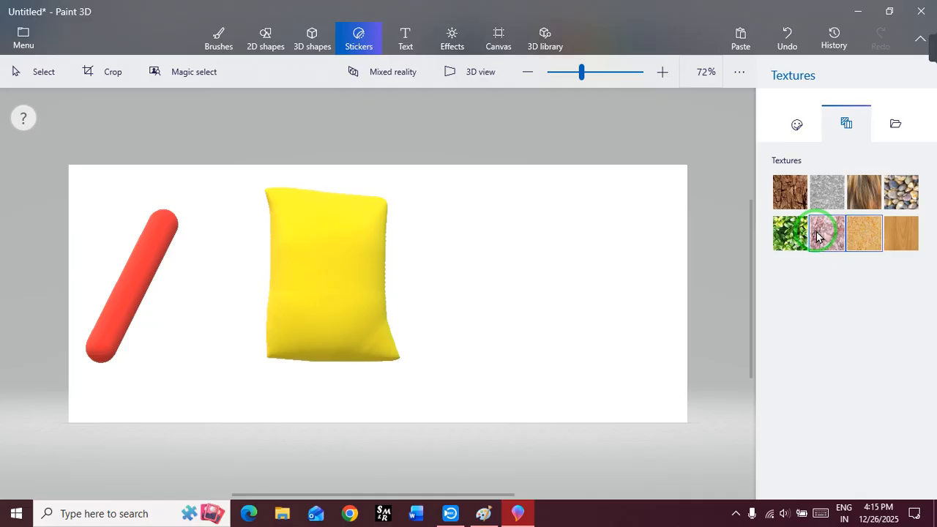
click(794, 130)
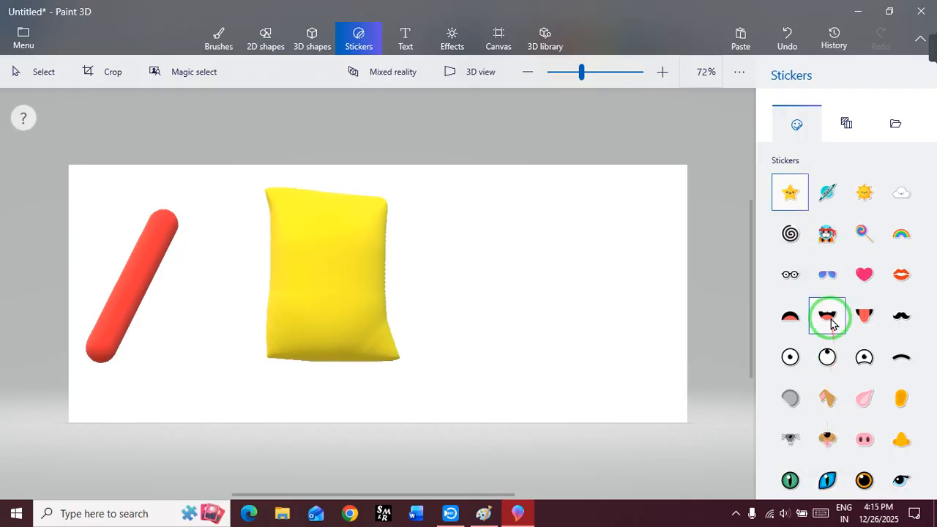
click(864, 314)
drag(293, 229, 315, 326)
drag(324, 278, 324, 273)
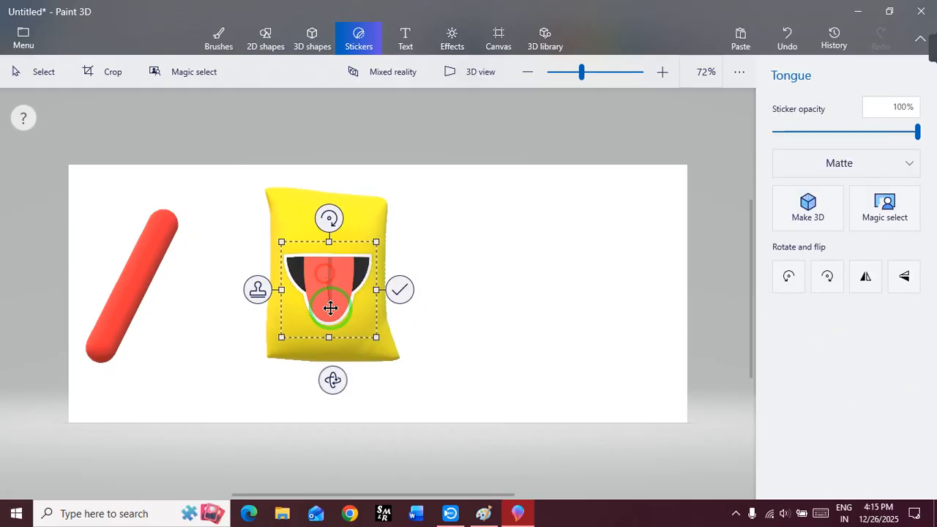
click(394, 293)
Spin the pillow with the tongue sticker about its y-axis and delete it
click(341, 343)
drag(331, 397, 335, 438)
key(Delete)
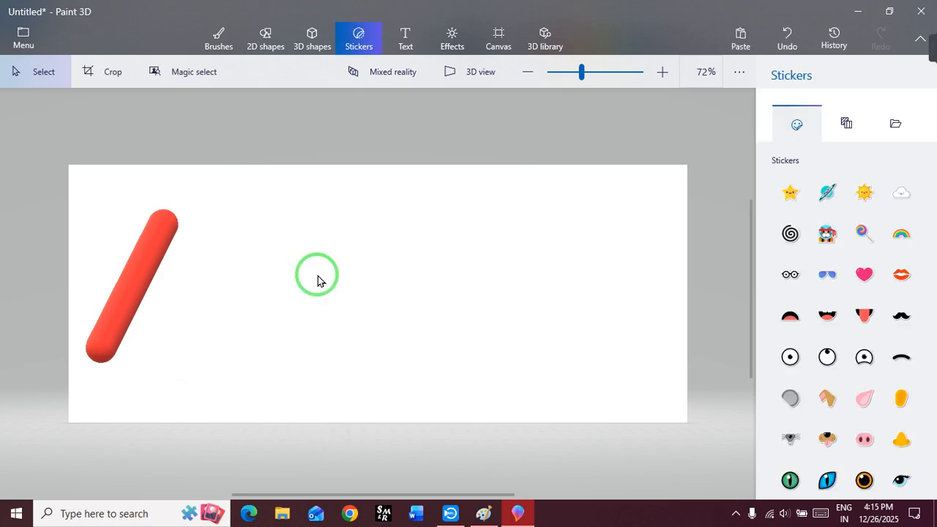
Draw another red rectangular pillow in the middle of the canvas with the Soft edge doodle and spin it about its y-axis
click(309, 37)
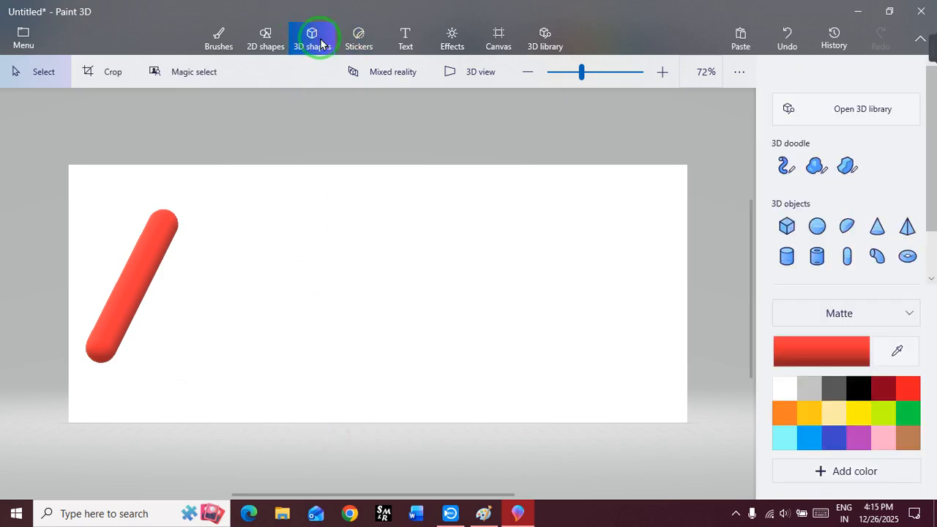
click(818, 167)
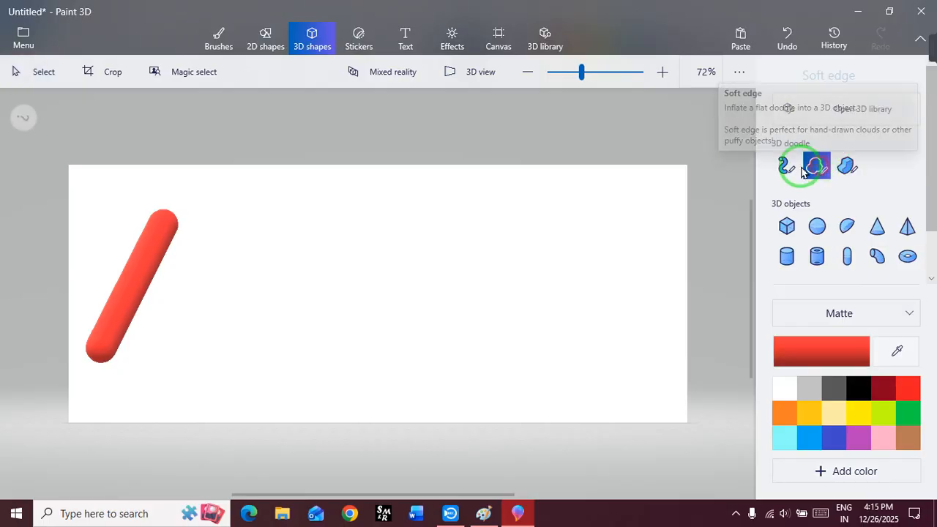
mouse_move(324, 199)
mouse_down()
mouse_move(326, 322)
mouse_move(401, 350)
mouse_move(445, 353)
mouse_move(452, 210)
mouse_move(324, 197)
mouse_up()
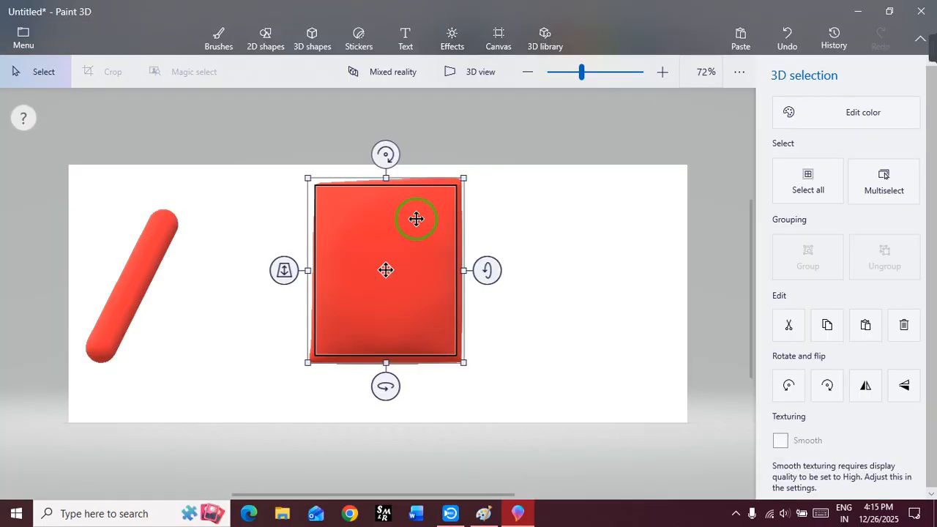
drag(399, 408, 390, 438)
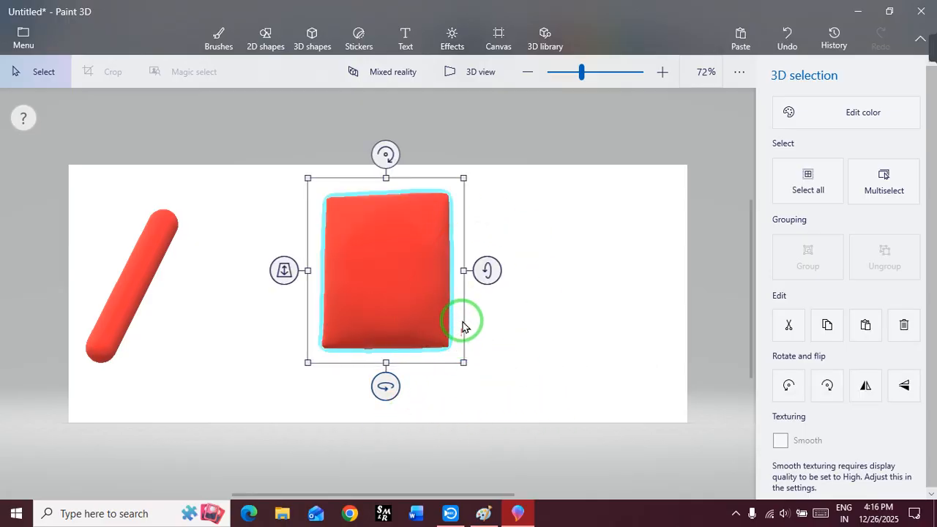
Change the new rectangular pillow's color to yellow
click(814, 113)
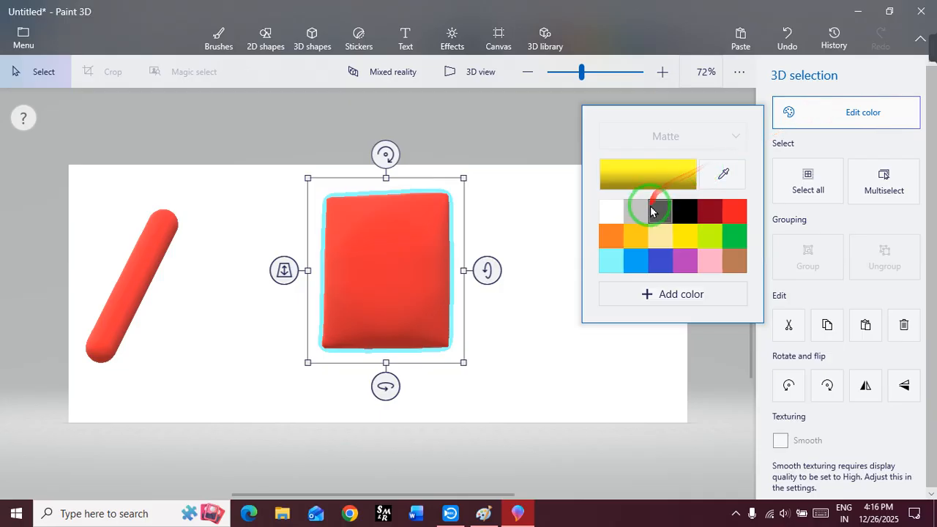
click(679, 235)
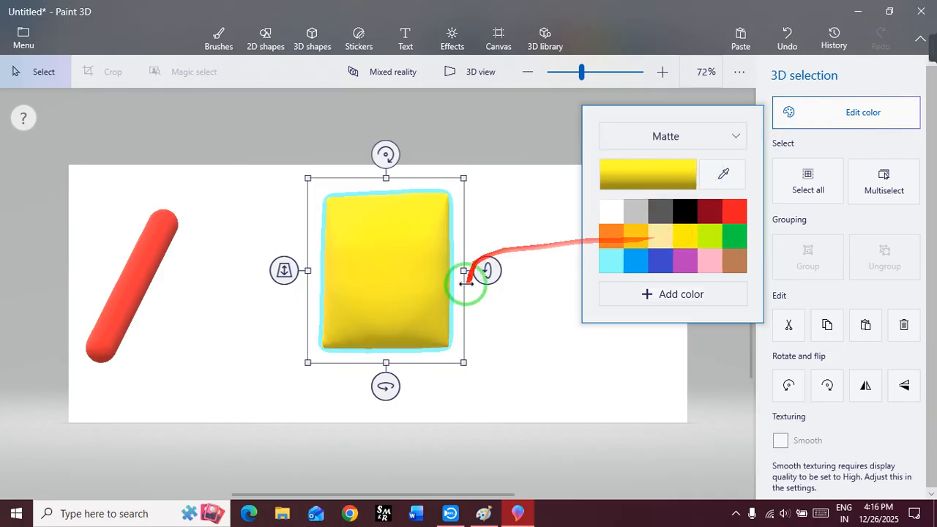
click(530, 330)
Apply the Ninja cat sticker to the yellow pillow, enlarged and centered to cover most of its face
click(361, 38)
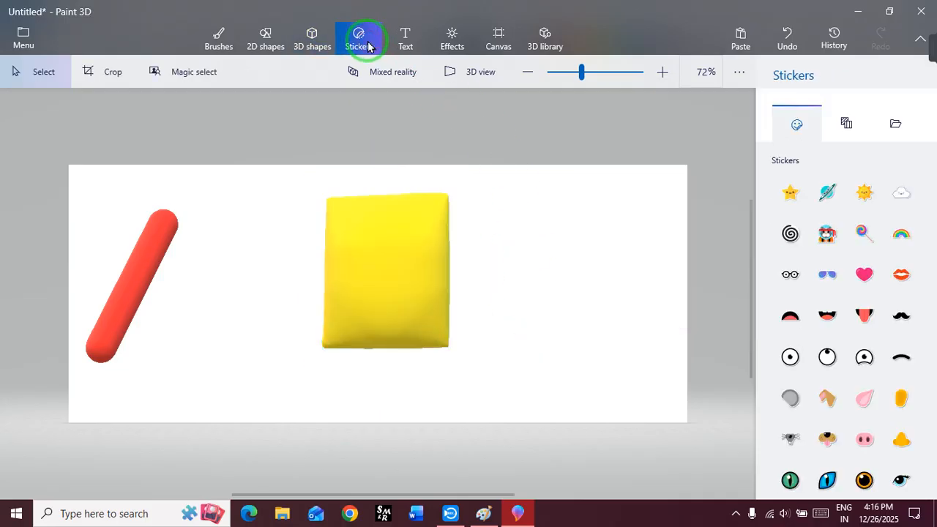
click(827, 233)
mouse_move(345, 228)
mouse_down()
mouse_move(393, 291)
mouse_move(414, 338)
mouse_up()
drag(394, 289, 387, 279)
drag(437, 326, 442, 347)
drag(405, 289, 395, 272)
click(480, 271)
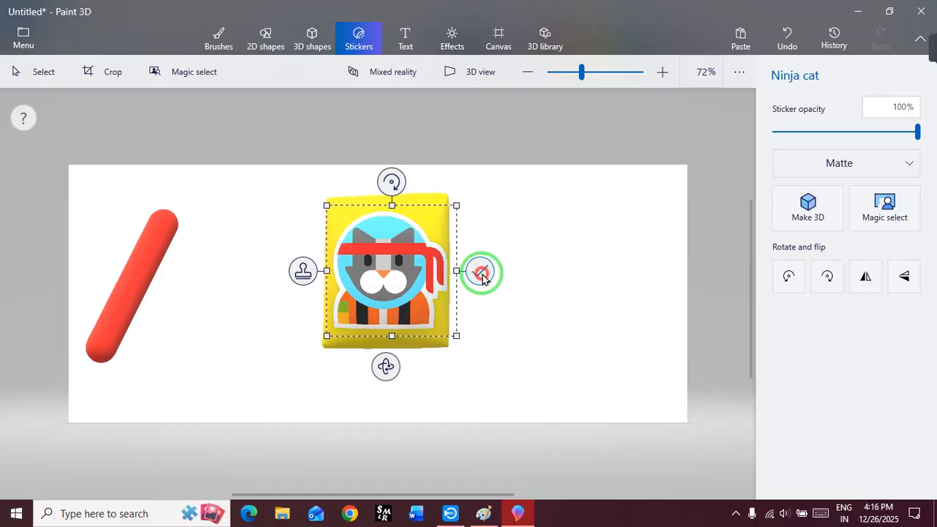
Spin the pillow with the Ninja cat sticker about its y-axis and delete it
click(433, 327)
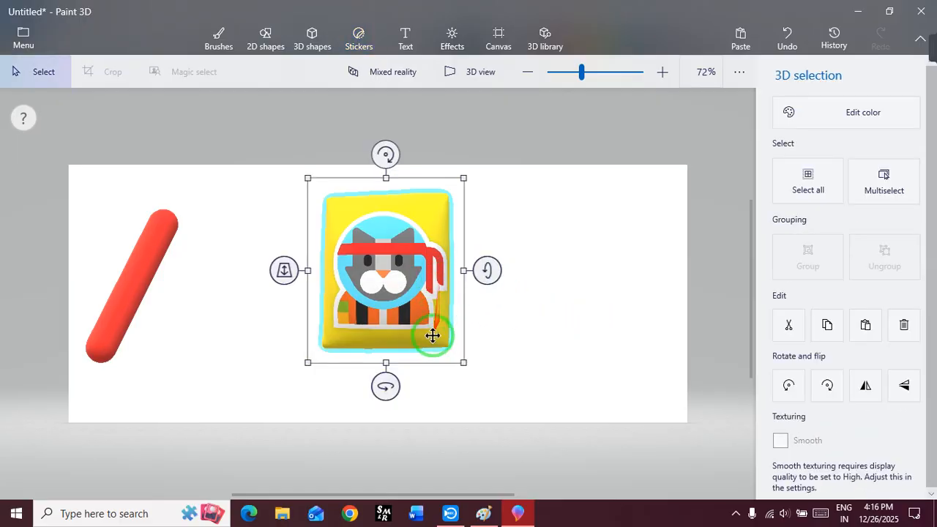
drag(387, 380, 391, 447)
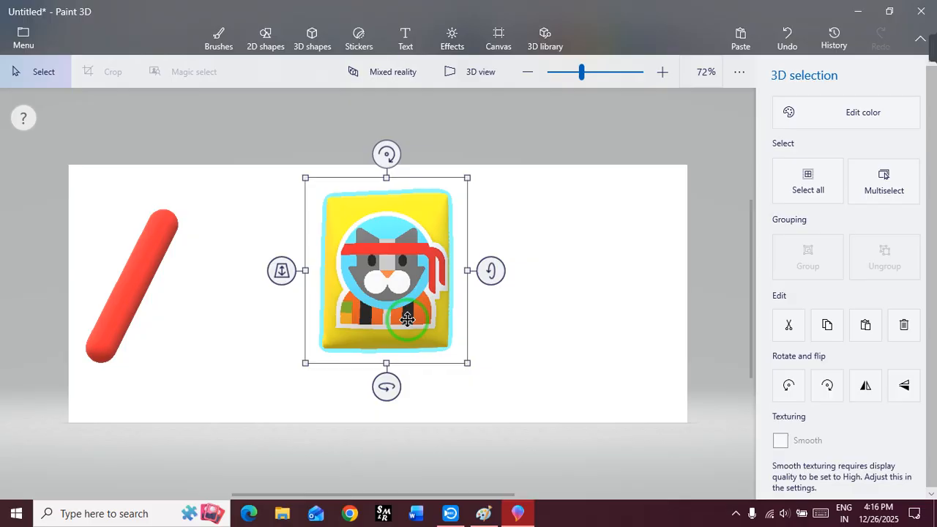
key(Delete)
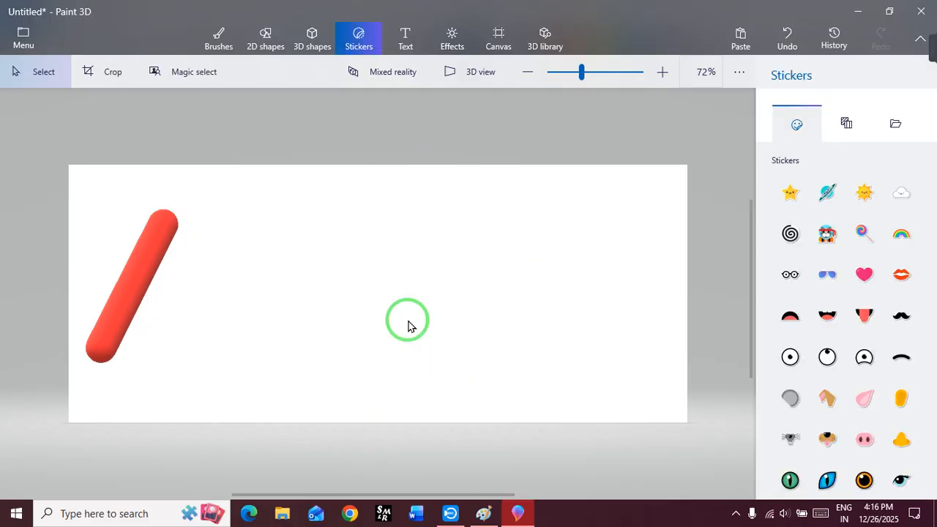
Open the 3D shapes tools for another 3D doodle
click(311, 37)
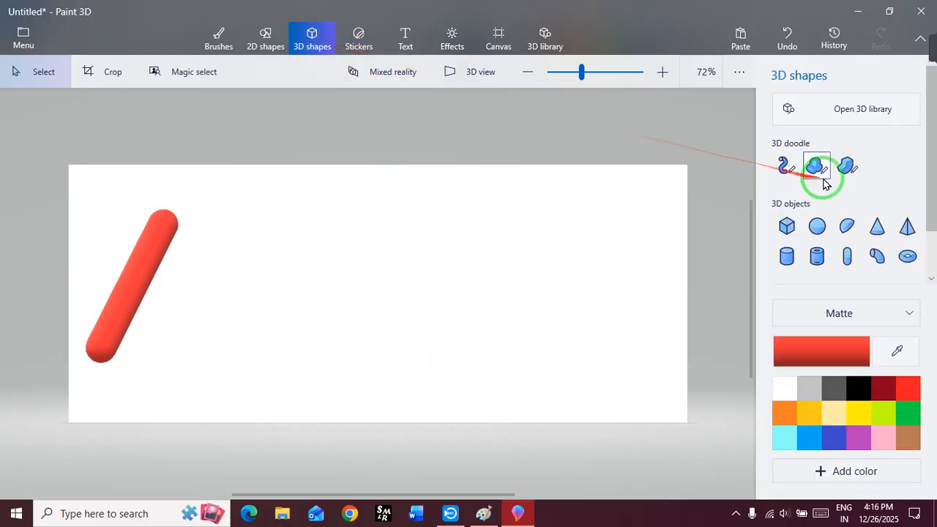